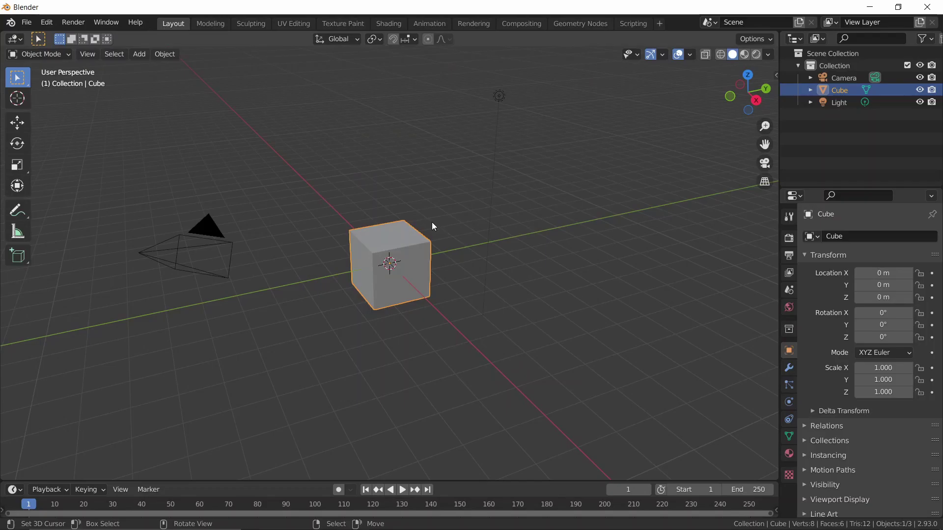
# - Delete the default cube and add a mesh circle with 10 vertices at the origin
pyautogui.press('x')
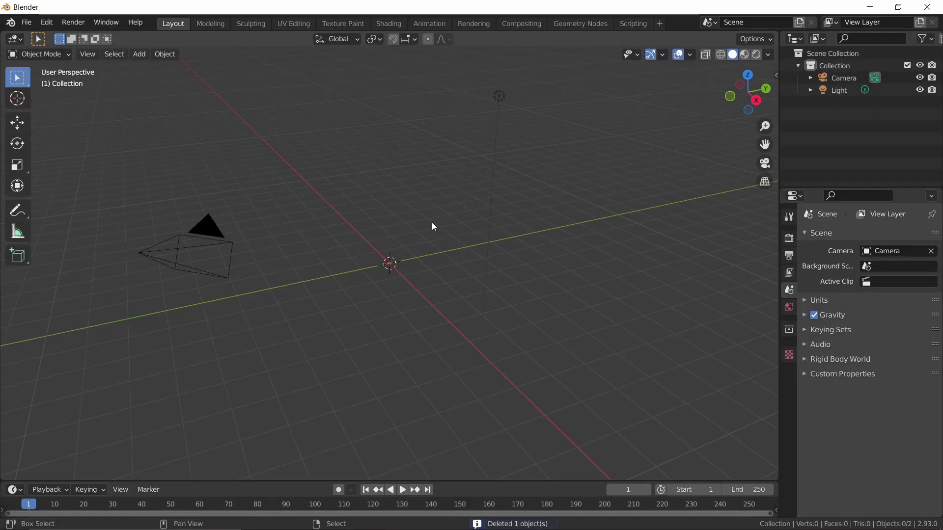
pyautogui.hotkey('shift', 'a')
pyautogui.click(495, 249)
pyautogui.moveTo(495, 250); pyautogui.dragTo(486, 300, button='middle')
pyautogui.click(69, 471)
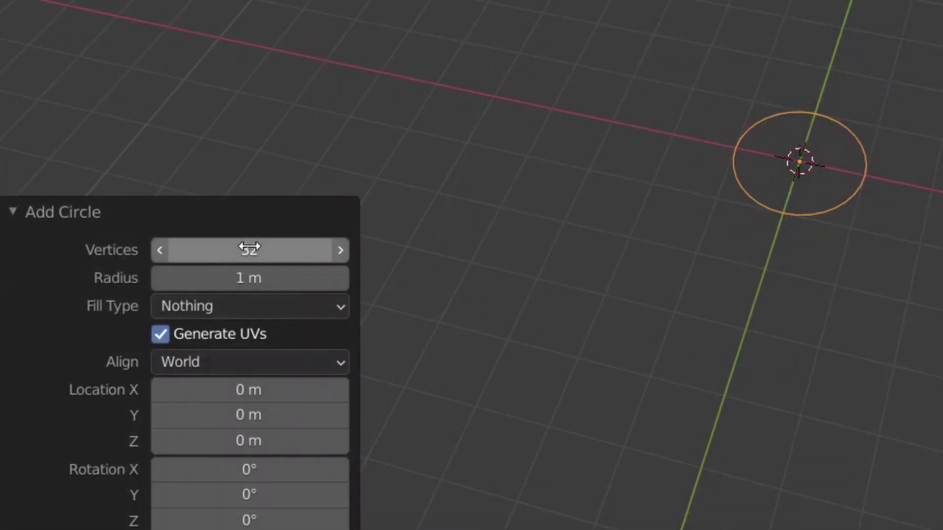
pyautogui.click(249, 248)
pyautogui.write('10')
pyautogui.press('Return')
# - Select every other vertex of the circle and scale them inward to about 0.41, forming a five-pointed star outline
pyautogui.moveTo(909, 393); pyautogui.dragTo(899, 388, button='middle')
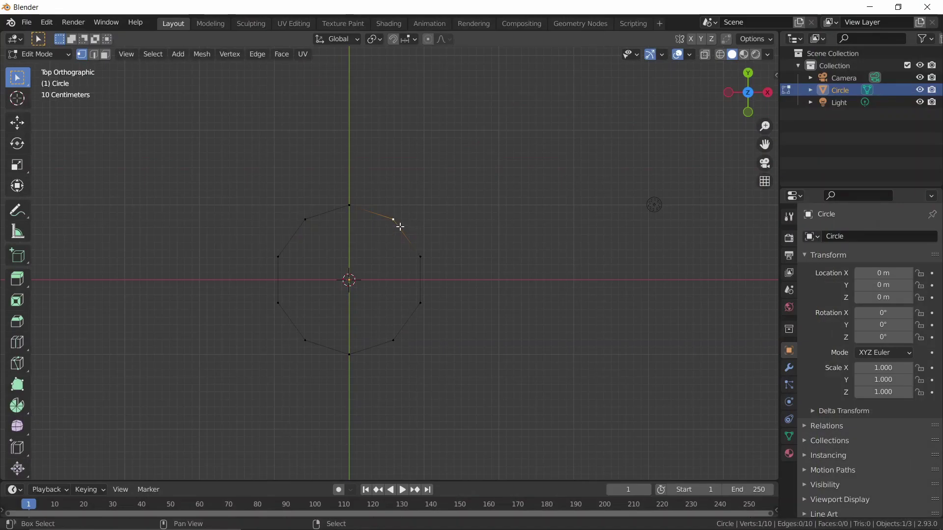
pyautogui.keyDown('shift'); pyautogui.click(316, 221); pyautogui.keyUp('shift')
pyautogui.keyDown('shift'); pyautogui.click(287, 298); pyautogui.keyUp('shift')
pyautogui.keyDown('shift'); pyautogui.click(421, 303); pyautogui.keyUp('shift')
pyautogui.keyDown('shift'); pyautogui.click(349, 355); pyautogui.keyUp('shift')
pyautogui.scroll(2, 349, 354)
pyautogui.press('s')
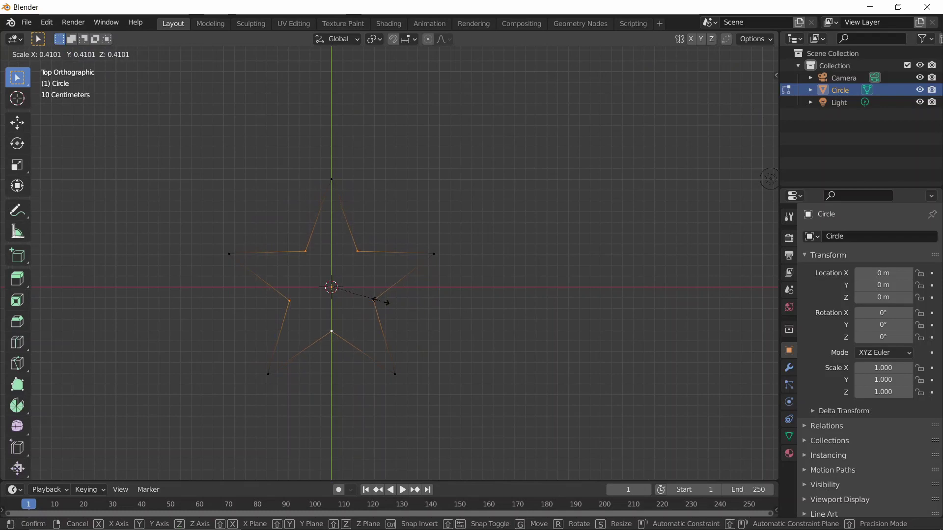
pyautogui.click(381, 302)
# - Extrude the whole star outline along Z and add one centred loop cut around its side walls
pyautogui.press('a')
pyautogui.moveTo(528, 285); pyautogui.dragTo(562, 193, button='middle')
pyautogui.press('e')
pyautogui.press('z')
pyautogui.click(529, 242)
pyautogui.scroll(1, 471, 326)
pyautogui.hotkey('ctrl', 'r')
pyautogui.click(475, 354)
pyautogui.rightClick(472, 353)
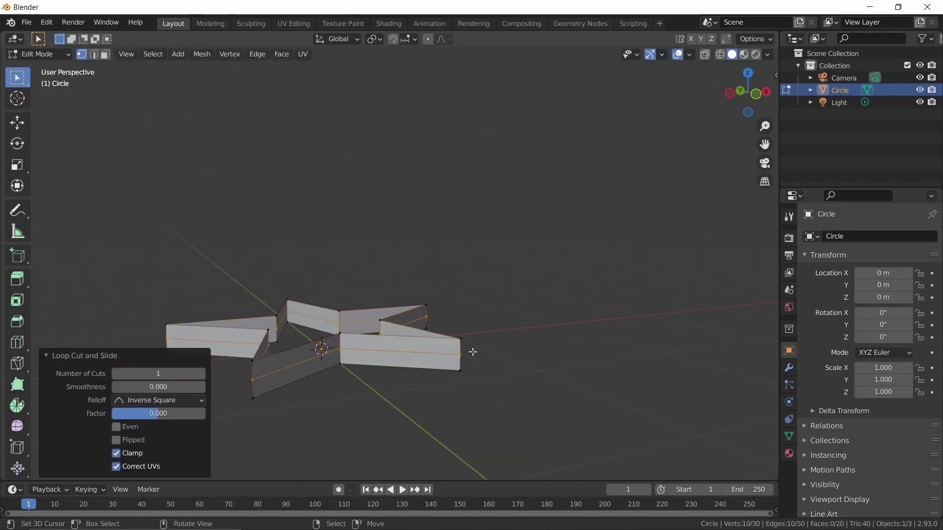
# - Merge the star's upper vertex loop into one central point and do the same with its lower loop
pyautogui.moveTo(473, 352); pyautogui.dragTo(481, 243, button='middle')
pyautogui.press('m')
pyautogui.click(491, 241)
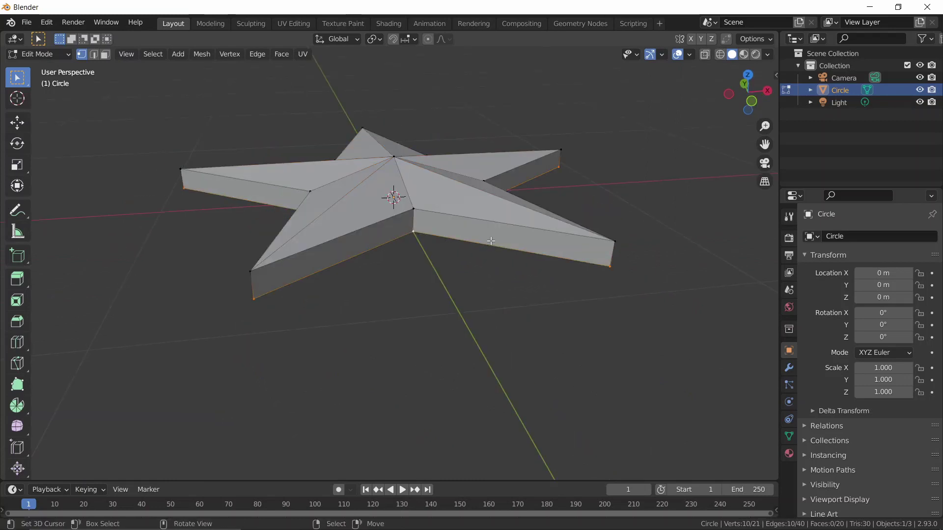
pyautogui.press('n')
pyautogui.press('m')
pyautogui.press('n')
pyautogui.press('m')
pyautogui.click(624, 246)
# - Bevel all of the star's edges with a narrow 4-segment bevel about 0.007 m wide and return to Object Mode
pyautogui.moveTo(624, 247); pyautogui.dragTo(627, 221, button='middle')
pyautogui.press('KP_7')
pyautogui.press('a')
pyautogui.hotkey('ctrl', 'b')
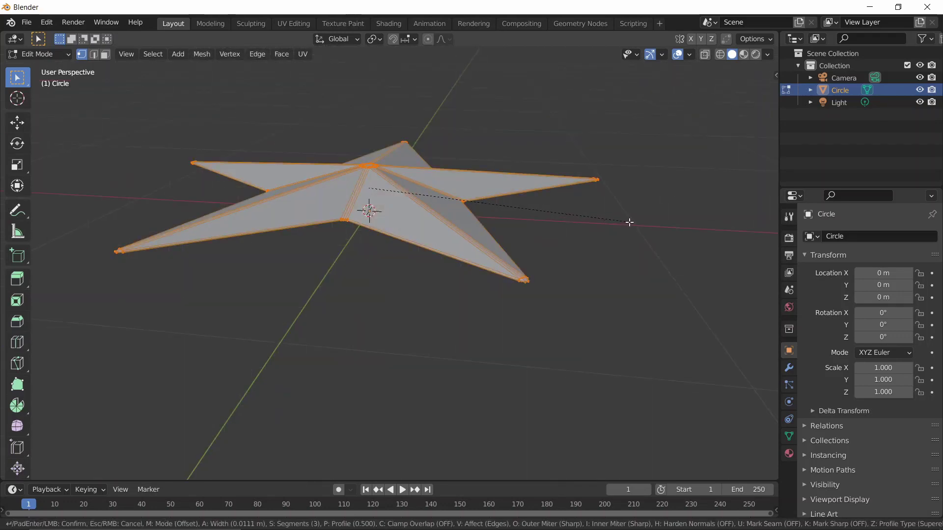
pyautogui.scroll(3, 629, 221)
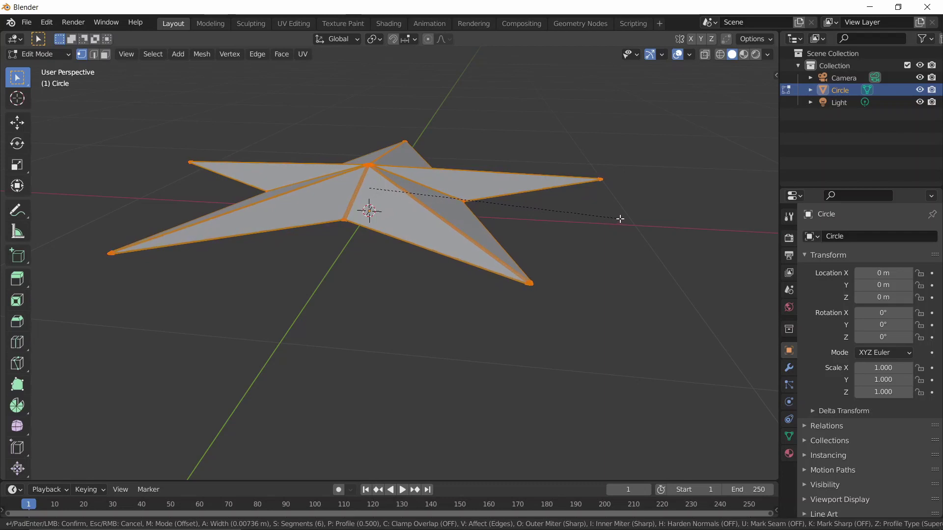
pyautogui.scroll(-1, 620, 219)
pyautogui.scroll(-1, 617, 217)
pyautogui.click(616, 217)
pyautogui.moveTo(521, 209); pyautogui.dragTo(559, 265, button='middle')
pyautogui.press('Tab')
pyautogui.scroll(3, 400, 202)
pyautogui.moveTo(400, 203); pyautogui.dragTo(422, 251, button='middle')
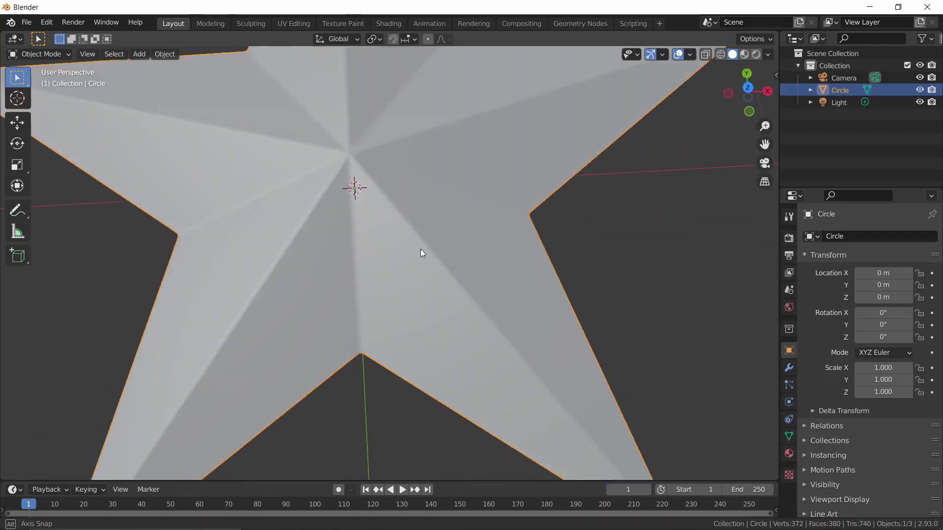
pyautogui.scroll(-5, 422, 253)
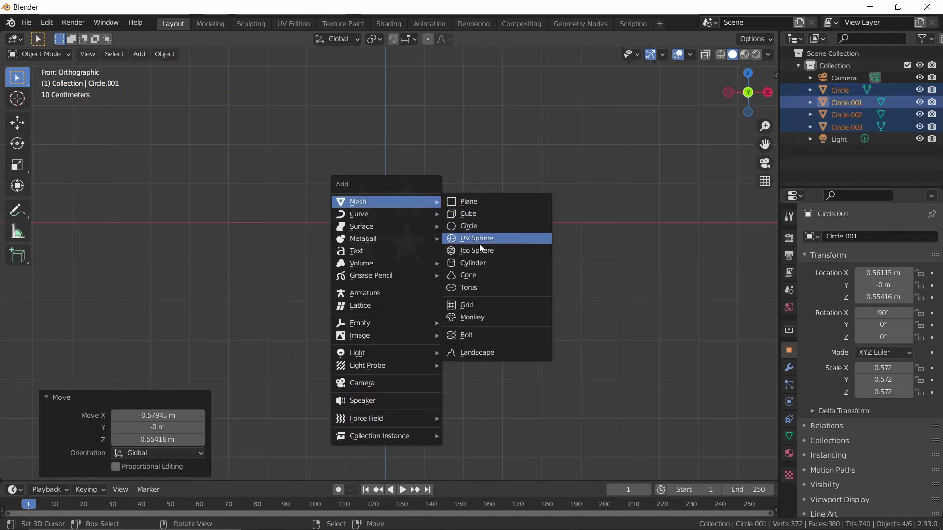
# - Add a UV sphere with 64 segments around the four stars and enlarge its mesh about 4.3 times in Edit Mode
pyautogui.click(479, 243)
pyautogui.click(166, 341)
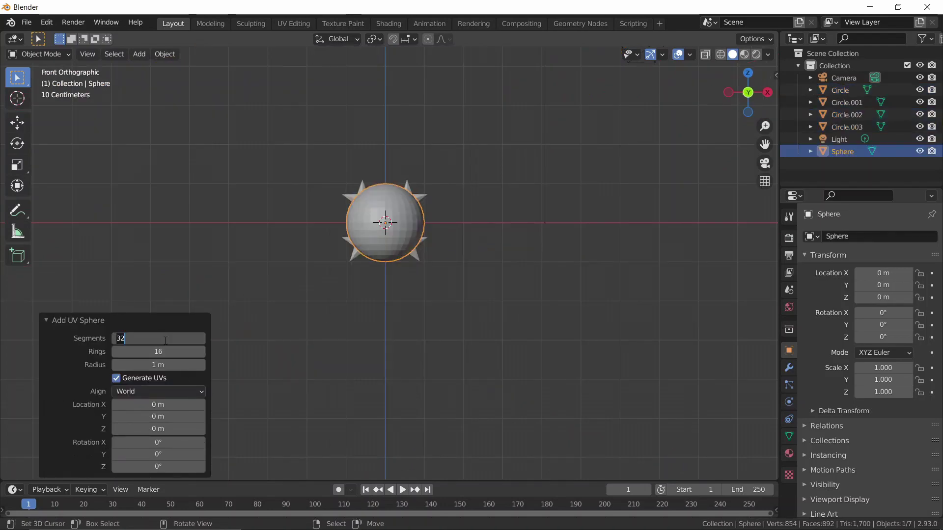
pyautogui.write('64')
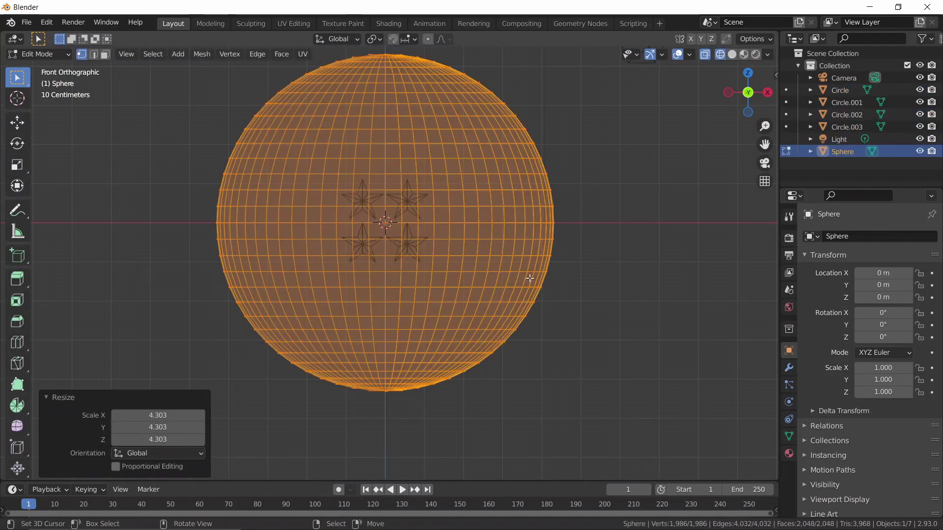
pyautogui.scroll(-3, 526, 277)
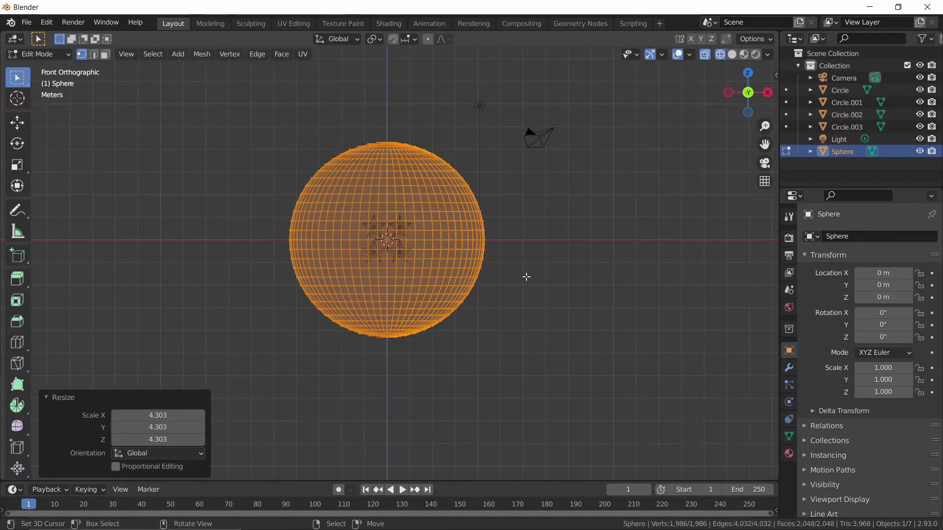
pyautogui.press('Tab')
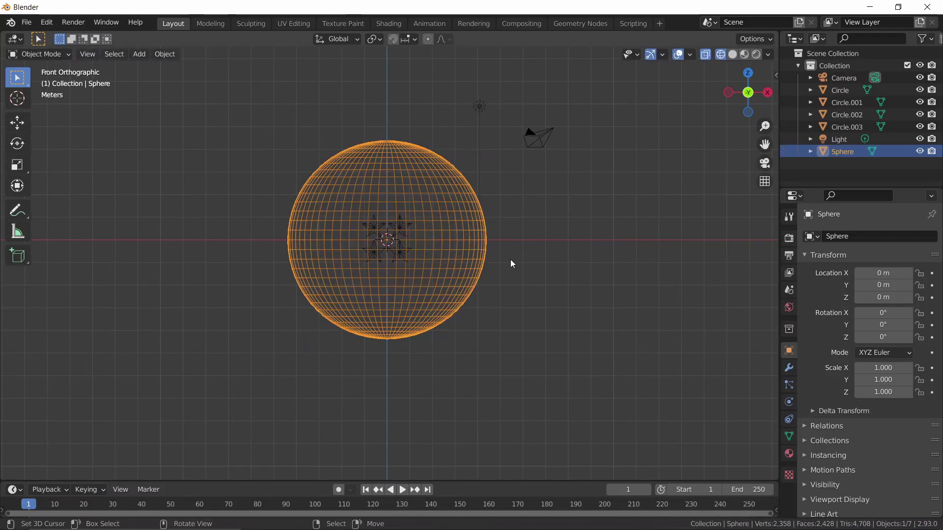
# - Shade the sphere smooth and clear the selection
pyautogui.press('w')
pyautogui.click(511, 260)
pyautogui.press('z')
pyautogui.hotkey('alt', 'a')
pyautogui.scroll(-2, 638, 284)
pyautogui.moveTo(563, 274)
pyautogui.mouseDown(button='middle')
pyautogui.moveTo(435, 284)
pyautogui.moveTo(554, 274)
pyautogui.moveTo(616, 290)
pyautogui.moveTo(566, 279)
pyautogui.mouseUp(button='middle')
pyautogui.click(403, 457)
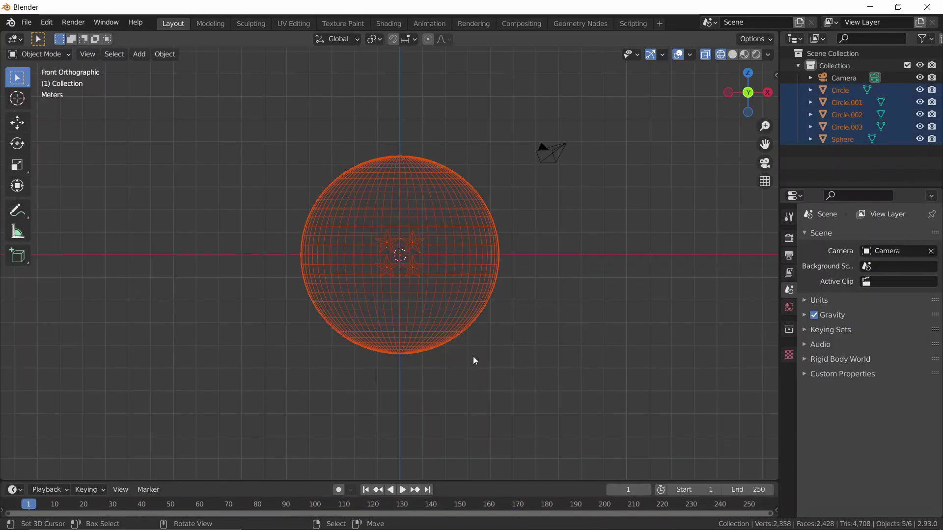
# - Move the four stars and the sphere together upward along Z by about 13.4 m
pyautogui.scroll(-3, 473, 355)
pyautogui.press('g')
pyautogui.press('z')
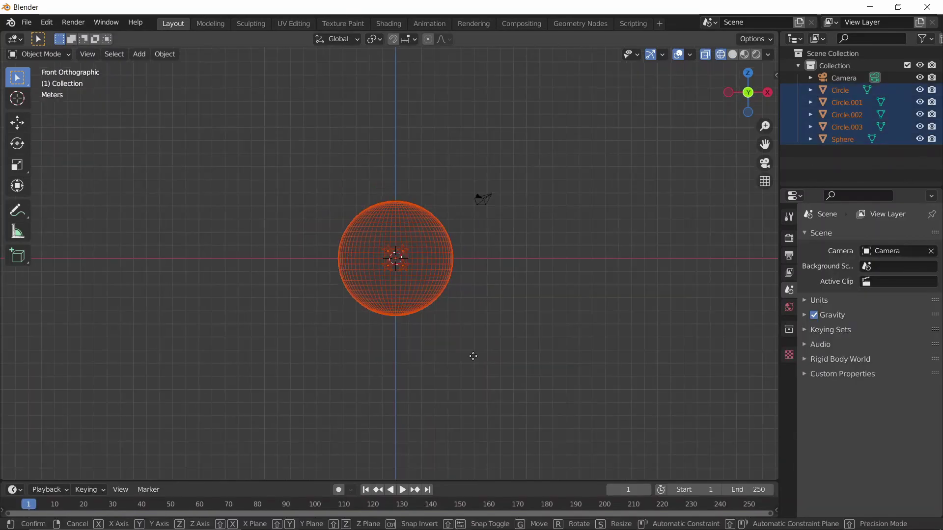
pyautogui.click(480, 189)
# - Add a plane at the origin beneath the sphere and enlarge its mesh in Edit Mode until it is wider than the sphere
pyautogui.moveTo(481, 189); pyautogui.dragTo(503, 265, button='middle')
pyautogui.hotkey('shift', 'a')
pyautogui.moveTo(504, 265)
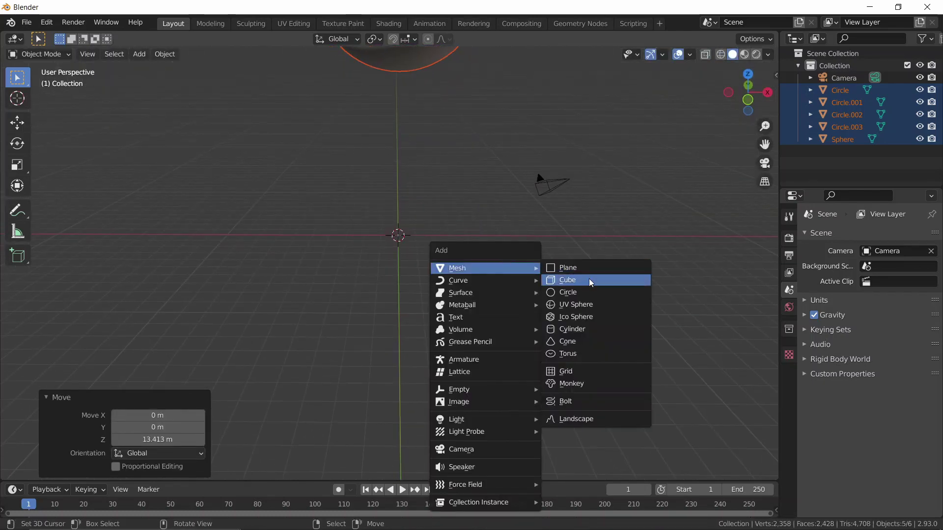
pyautogui.click(596, 264)
pyautogui.moveTo(584, 278); pyautogui.dragTo(515, 282, button='middle')
pyautogui.moveTo(515, 282); pyautogui.dragTo(496, 267, button='middle')
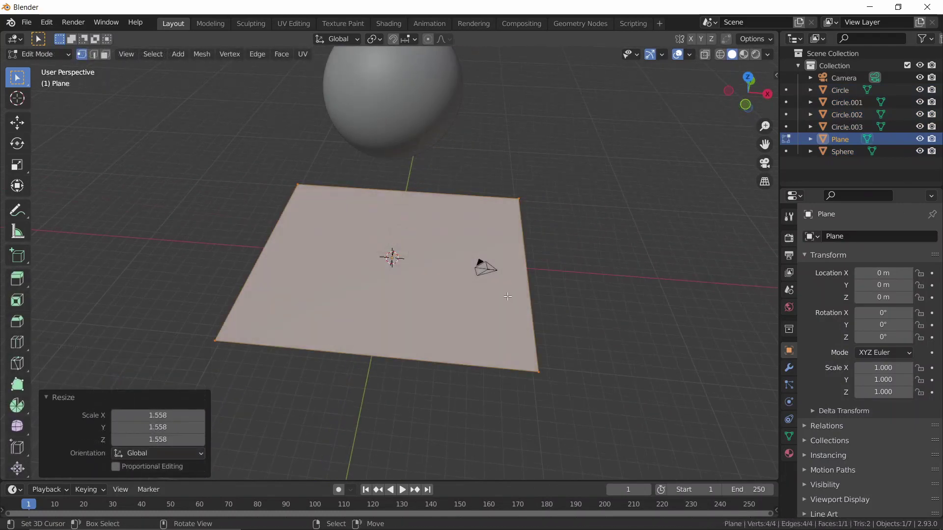
# - Subdivide the plane with 10 cuts and extrude all its faces upward by about 0.014 m
pyautogui.rightClick(491, 257)
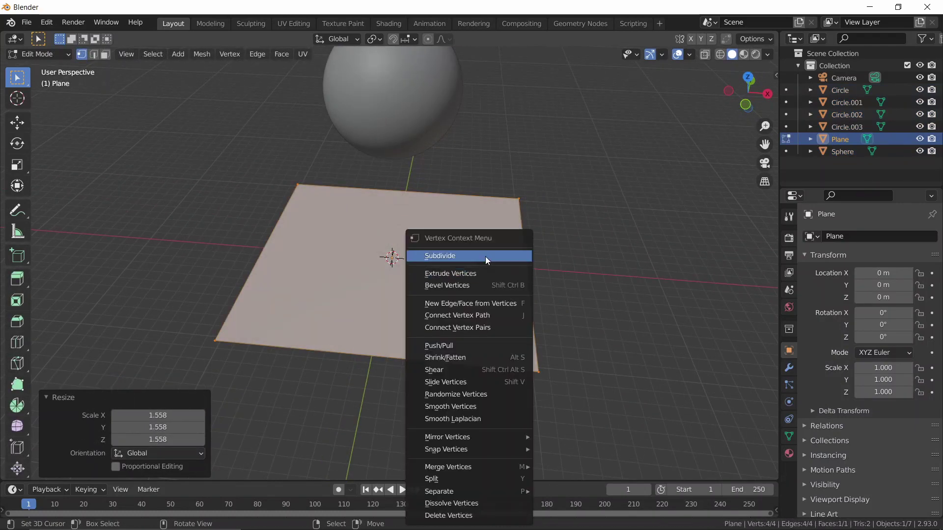
pyautogui.click(485, 256)
pyautogui.moveTo(128, 388); pyautogui.dragTo(196, 391)
pyautogui.moveTo(361, 350); pyautogui.dragTo(380, 305, button='middle')
pyautogui.scroll(5, 442, 299)
pyautogui.press('e')
pyautogui.click(442, 290)
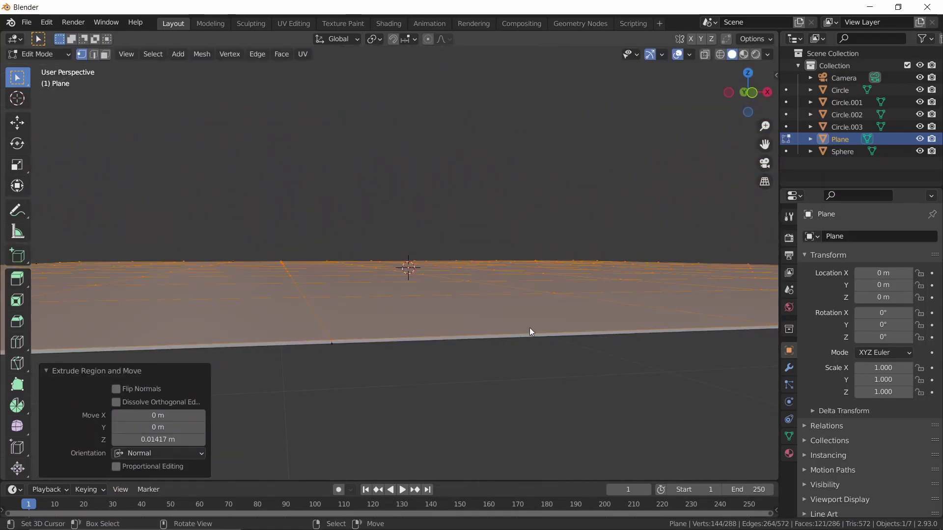
# - Select only the thin slab's sharp edges and flatten them by scaling to 0 along Z
pyautogui.hotkey('alt', 'a')
pyautogui.click(153, 54)
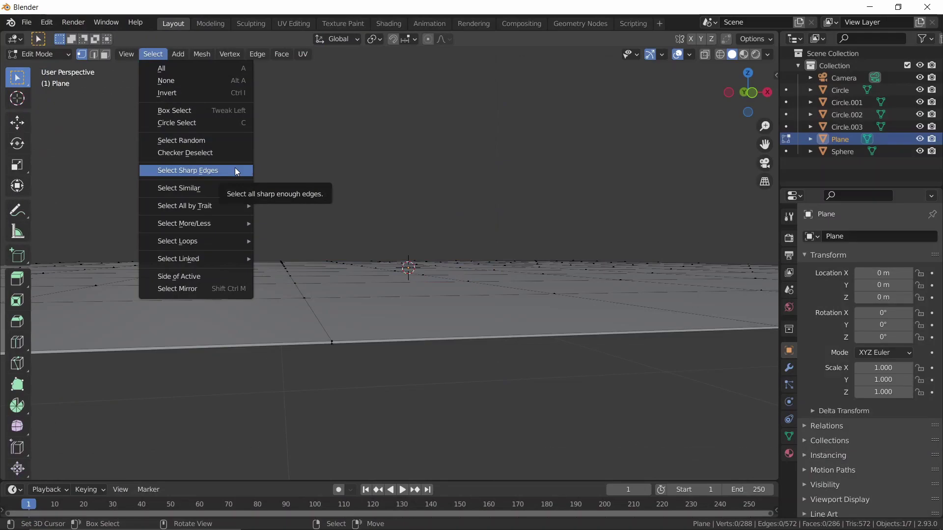
pyautogui.click(458, 268)
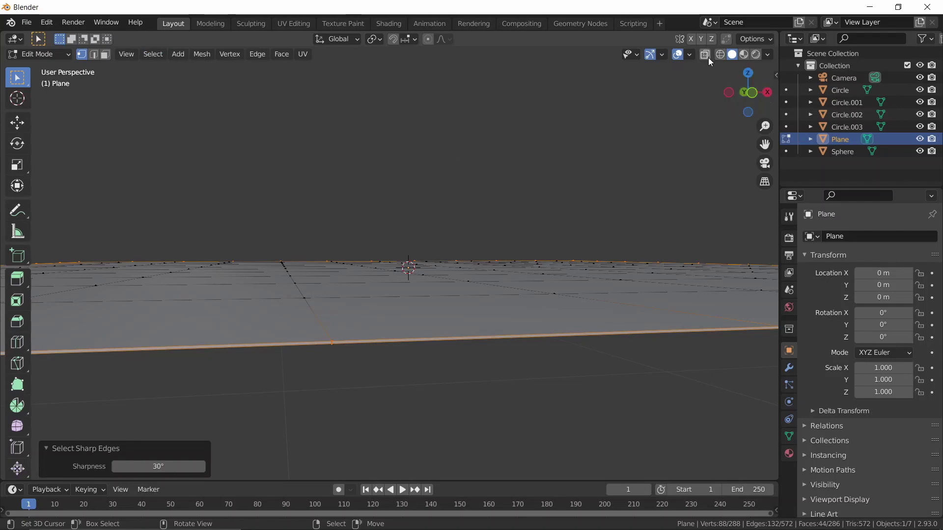
pyautogui.press('s')
pyautogui.write('z')
pyautogui.write('0')
pyautogui.press('Return')
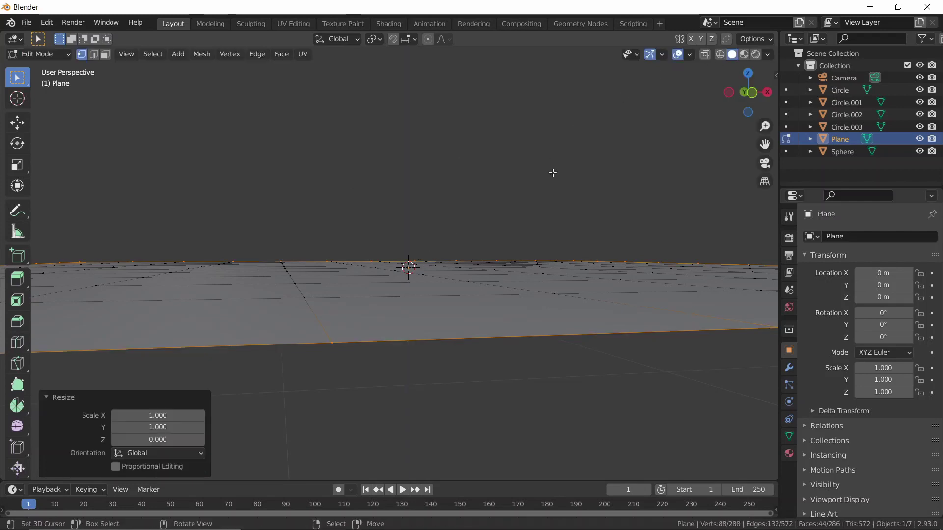
# - Select the entire slab mesh and merge its overlapping vertices by distance
pyautogui.press('a')
pyautogui.press('F3')
pyautogui.write('merge')
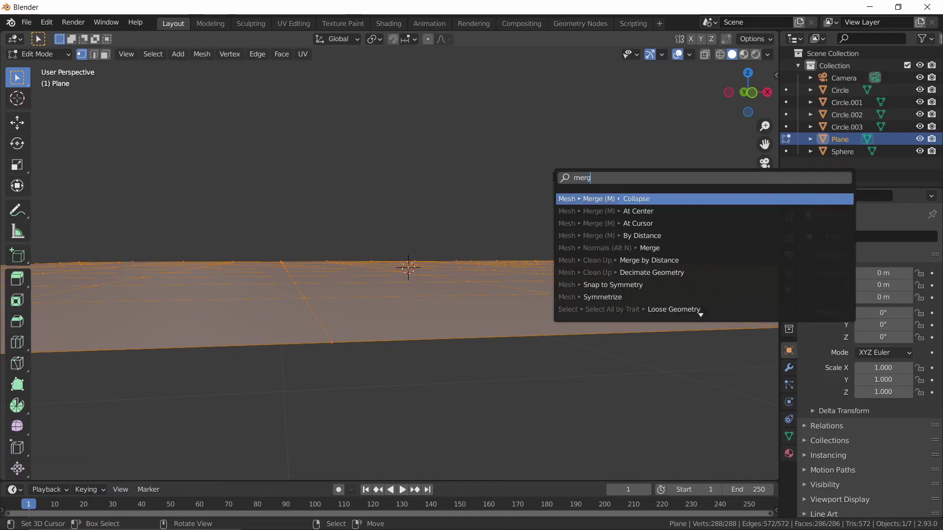
pyautogui.press('Down')
pyautogui.press('Down')
pyautogui.press('Down')
pyautogui.press('Down')
pyautogui.press('Down')
pyautogui.press('Return')
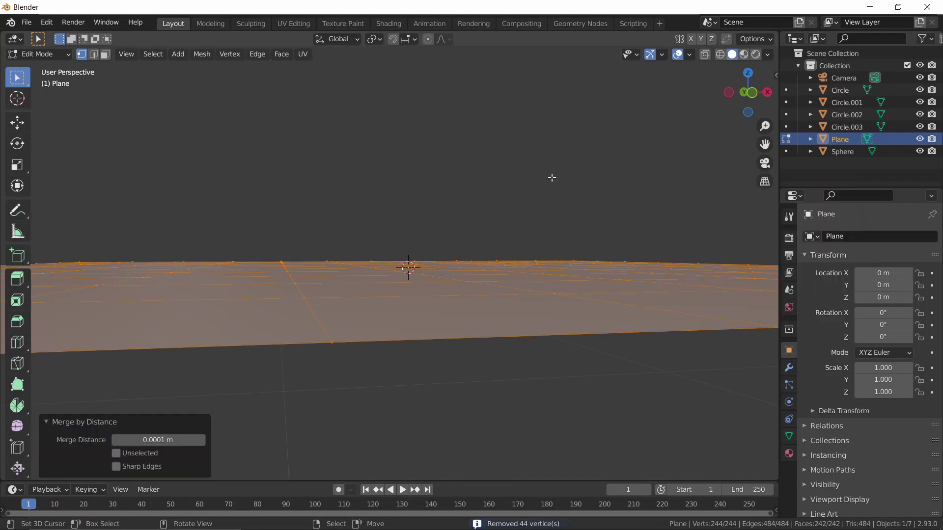
# - Return the plane to Object Mode and add Cloth physics to it
pyautogui.moveTo(544, 194); pyautogui.dragTo(527, 231, button='middle')
pyautogui.scroll(-8, 524, 271)
pyautogui.press('Tab')
pyautogui.click(787, 399)
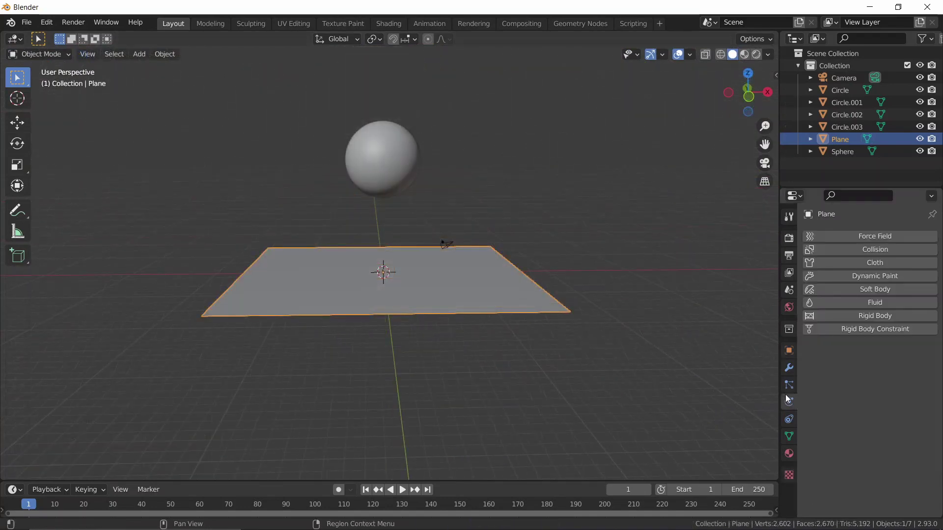
pyautogui.click(865, 263)
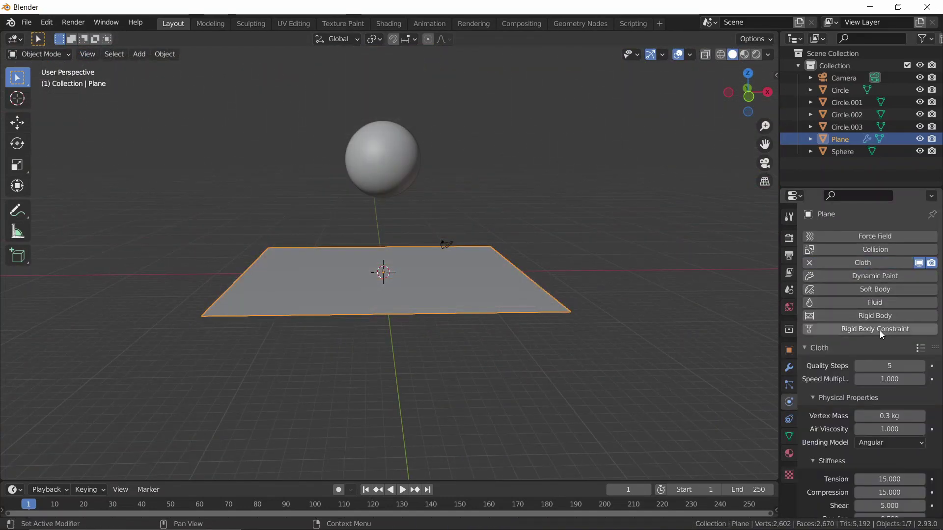
# - Enable Pressure in the plane's cloth settings and set it to 0.4
pyautogui.scroll(-4, 915, 366)
pyautogui.scroll(-12, 914, 366)
pyautogui.click(823, 431)
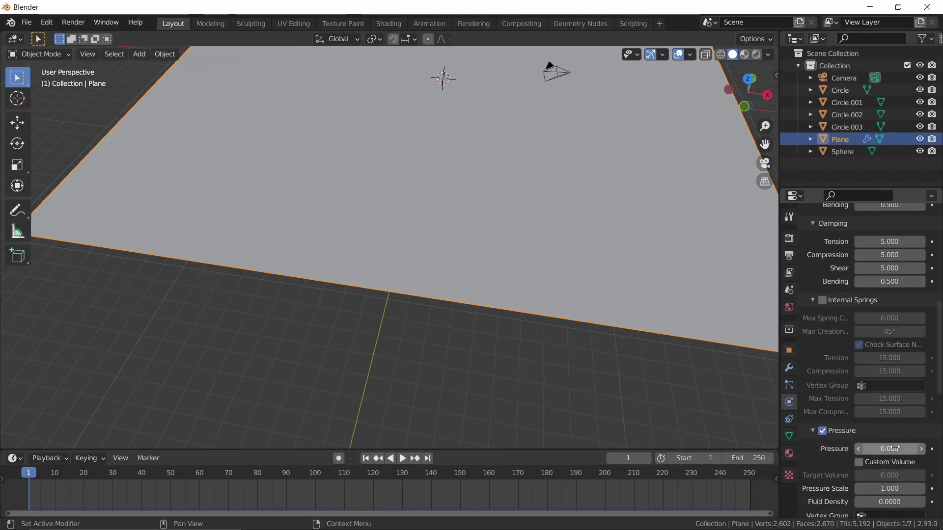
pyautogui.click(892, 448)
pyautogui.write('0.0')
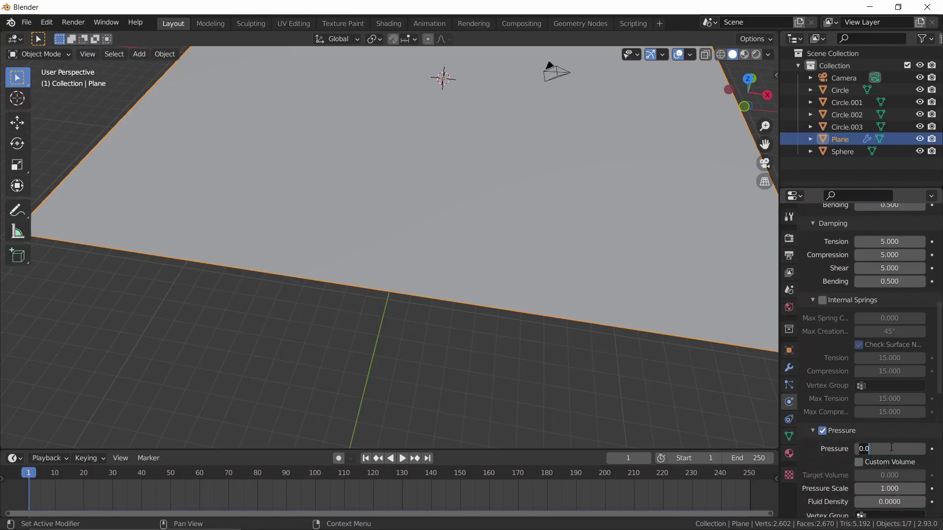
pyautogui.press('Return')
# - Scale down the cloth plane
pyautogui.scroll(-6, 491, 265)
pyautogui.press('s')
pyautogui.click(444, 216)
# - Play the cloth simulation for about 26 frames, stop it and examine the inflated pillow shape
pyautogui.moveTo(447, 220); pyautogui.dragTo(499, 204, button='middle')
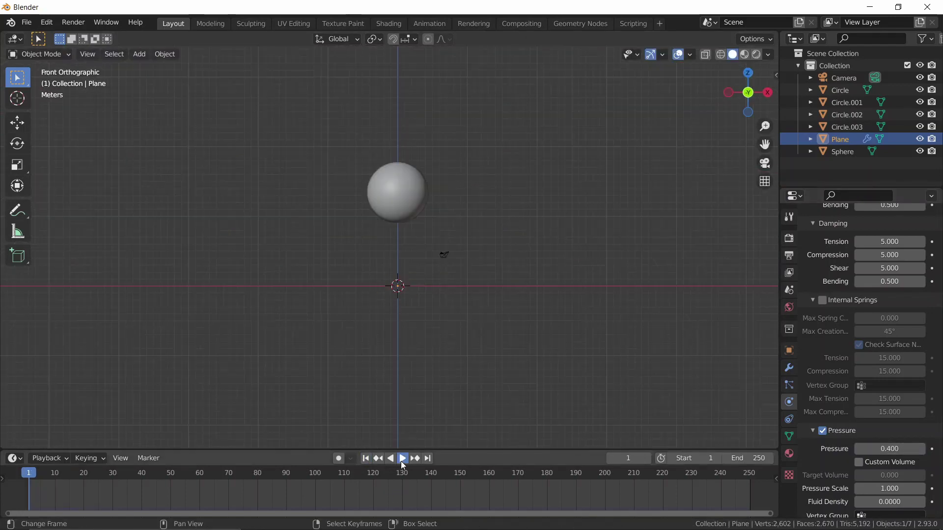
pyautogui.click(400, 459)
pyautogui.click(401, 461)
pyautogui.moveTo(427, 408); pyautogui.dragTo(570, 318, button='middle')
# - Give the plane a Subdivision Surface modifier with 2 viewport levels and move it above Cloth in the modifier stack
pyautogui.hotkey('ctrl', '3')
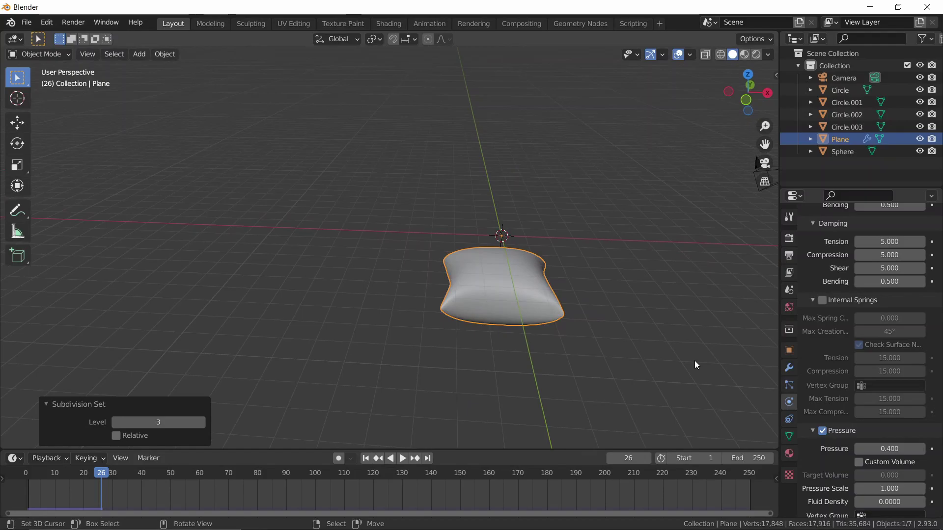
pyautogui.click(789, 368)
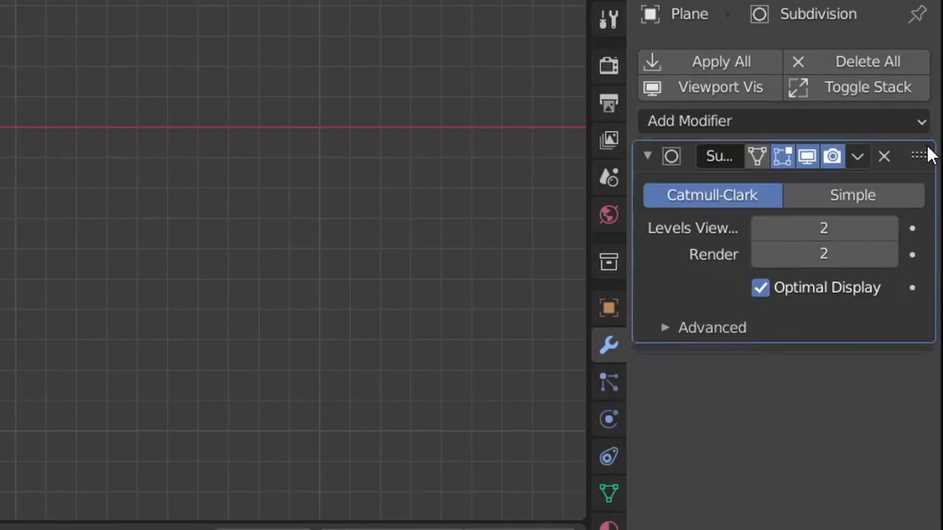
pyautogui.moveTo(928, 150); pyautogui.dragTo(927, 156)
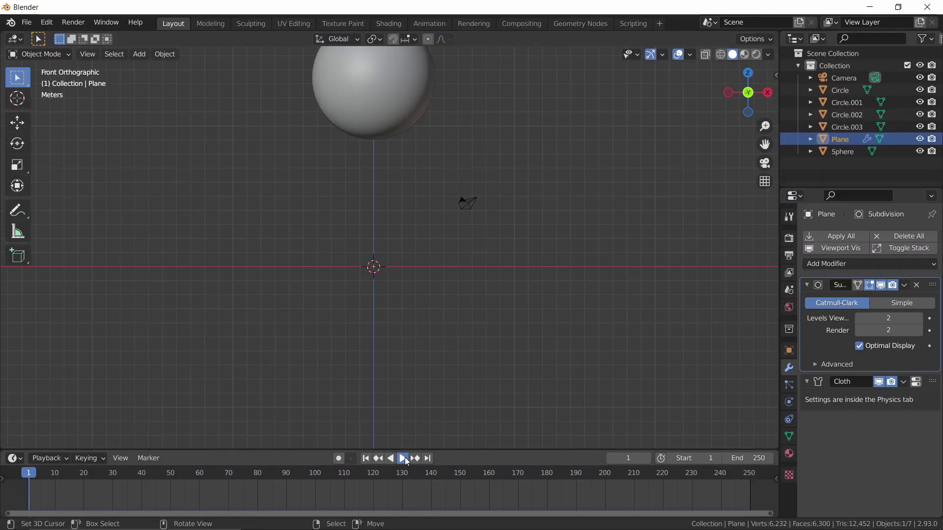
# - Replay the simulation to frame 39 with the reordered modifiers, stop it and inspect the pillow's wrinkles
pyautogui.click(404, 458)
pyautogui.moveTo(447, 374); pyautogui.dragTo(395, 416, button='middle')
pyautogui.click(396, 458)
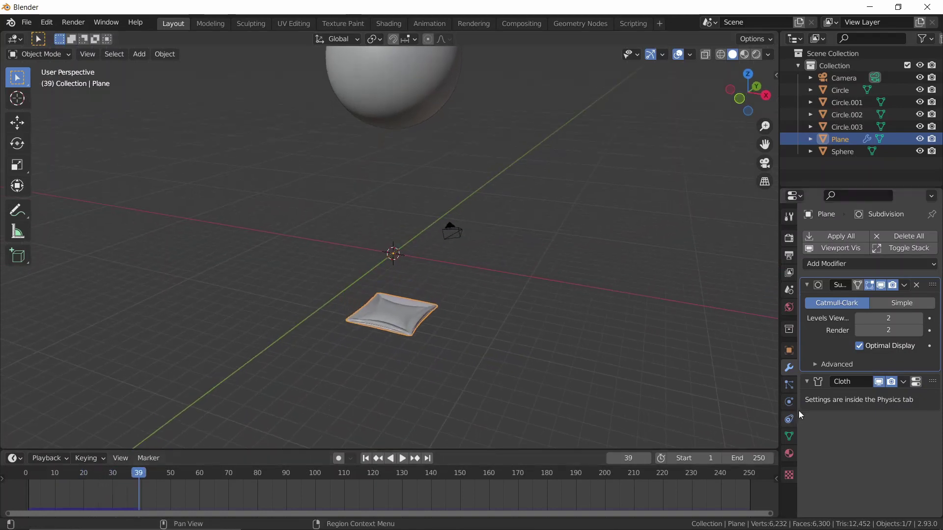
# - Set the cloth's vertex mass to 0.01 kg, replay the simulation to frame 57 and inspect the pillow
pyautogui.click(789, 402)
pyautogui.click(885, 297)
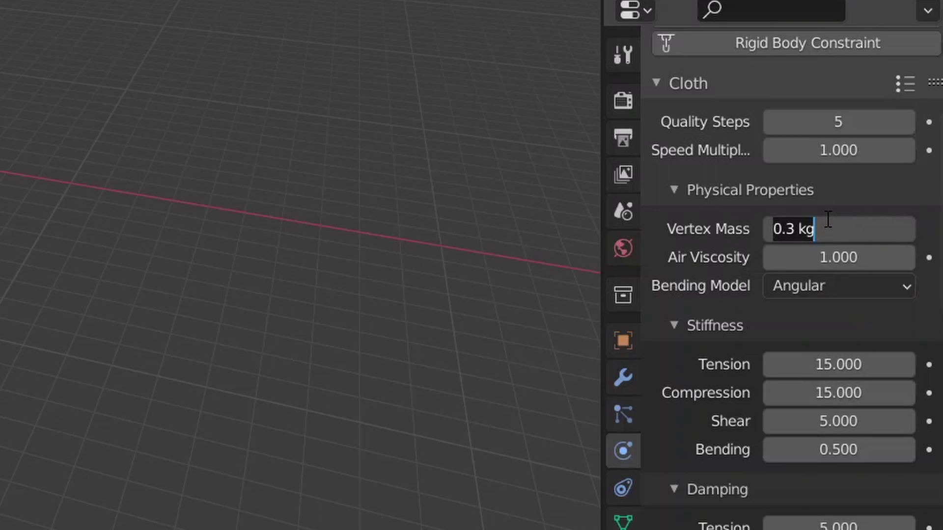
pyautogui.write('.01')
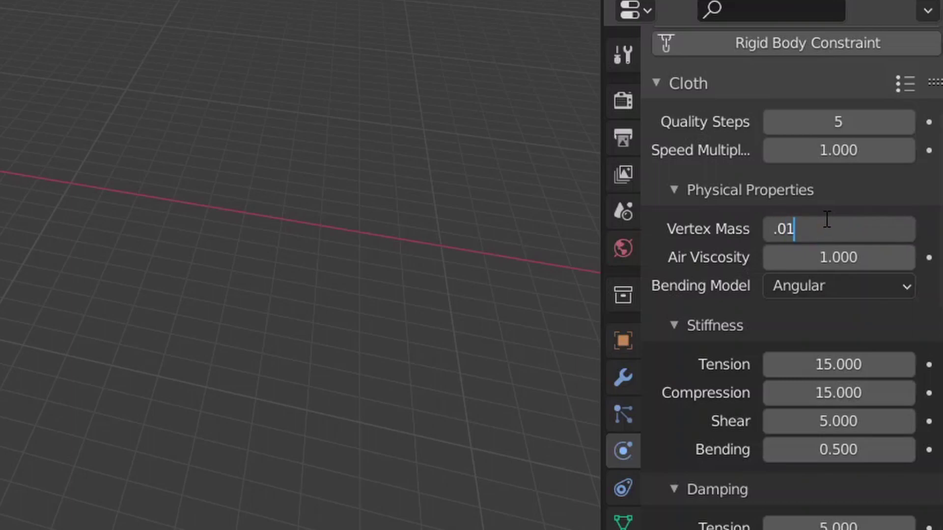
pyautogui.press('Return')
pyautogui.click(412, 459)
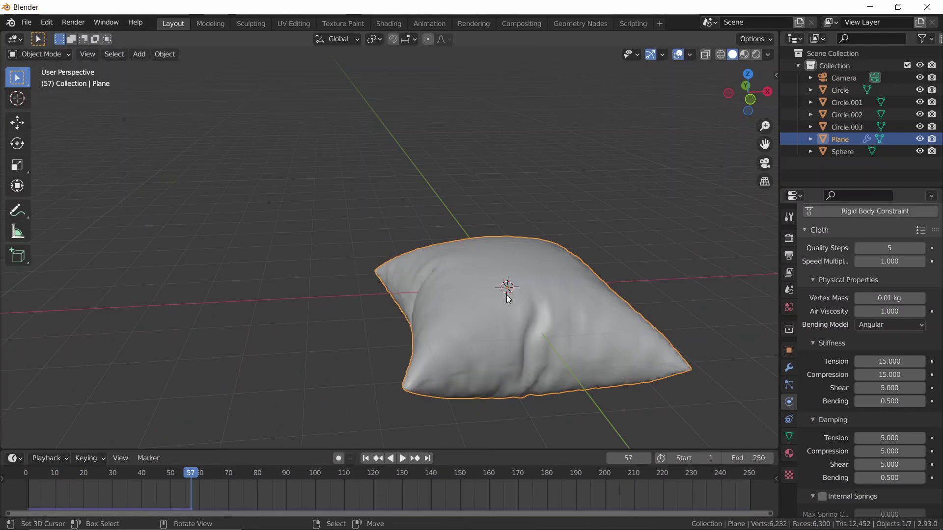
pyautogui.moveTo(506, 293); pyautogui.dragTo(758, 383, button='middle')
# - Apply the pillow's Subdivision and Cloth modifiers at frame 57
pyautogui.click(788, 368)
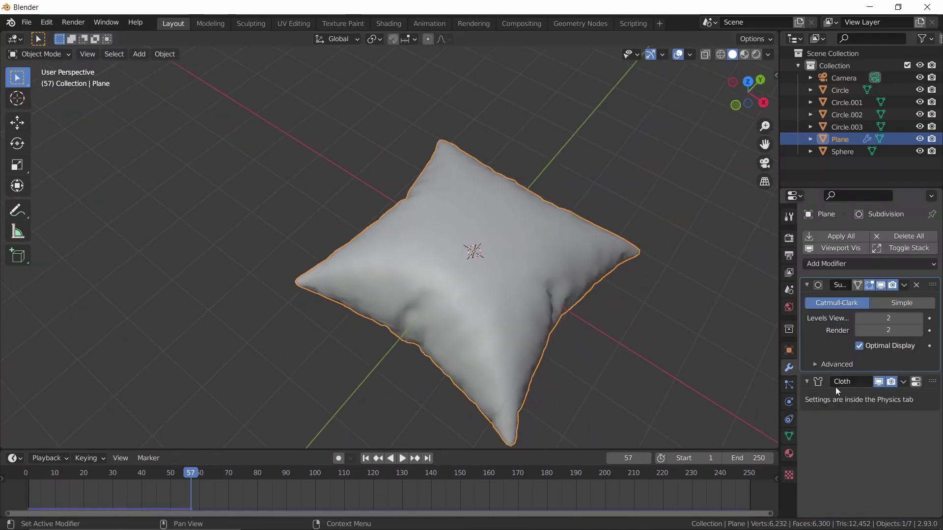
pyautogui.moveTo(641, 324); pyautogui.dragTo(613, 317, button='middle')
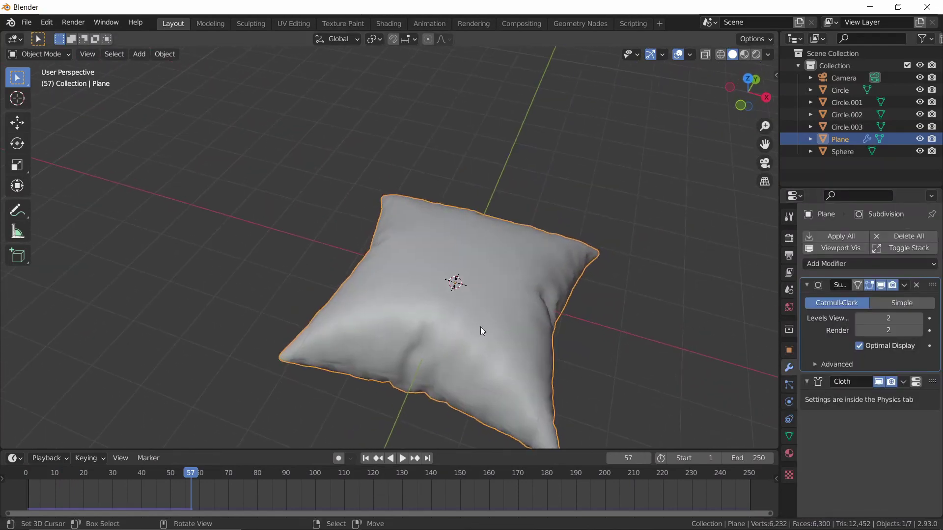
pyautogui.hotkey('ctrl', '2')
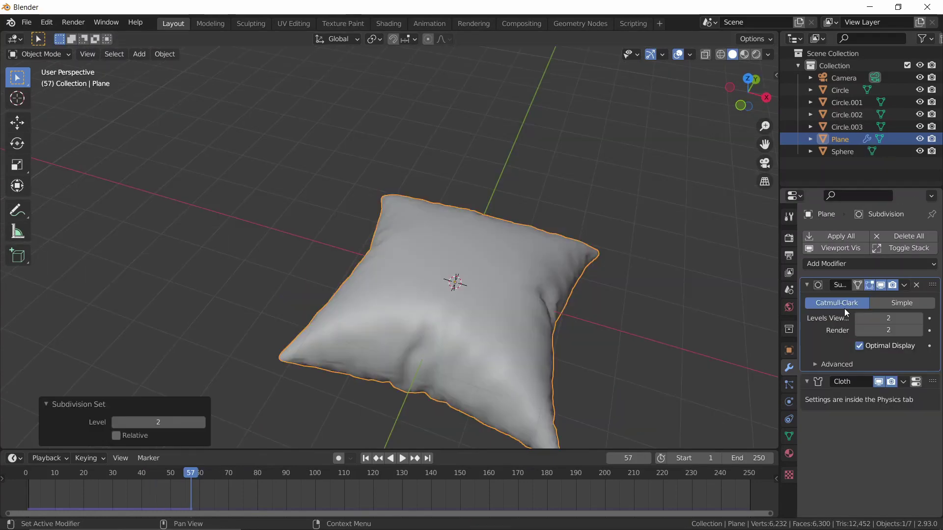
pyautogui.hotkey('ctrl', 'a')
pyautogui.hotkey('ctrl', 'a')
# - Move the pillow up in front view so its underside rests at the grid floor
pyautogui.moveTo(729, 307); pyautogui.dragTo(527, 256, button='middle')
pyautogui.press('KP_1')
pyautogui.scroll(-3, 492, 283)
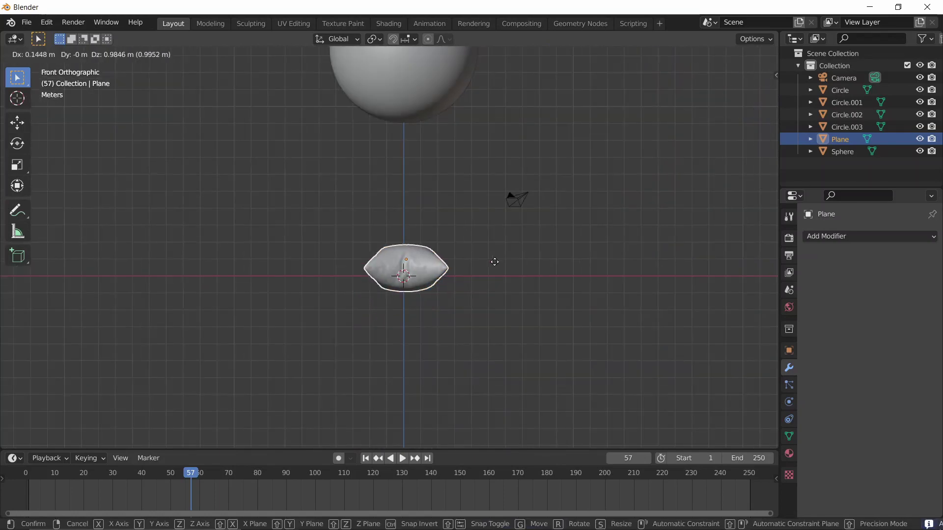
# - Scale the sphere and its four stars to 0.166 and lower them about 8.42 m to above the pillow
pyautogui.press('z')
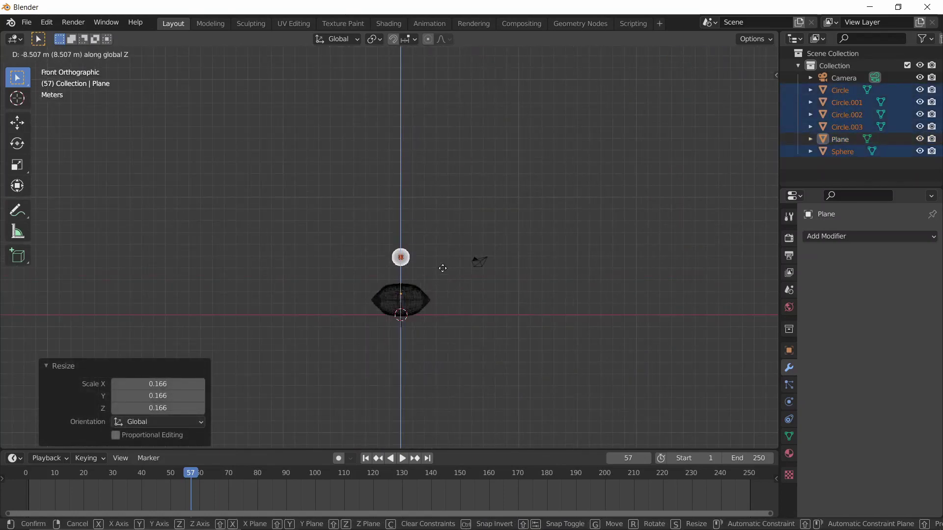
pyautogui.click(443, 268)
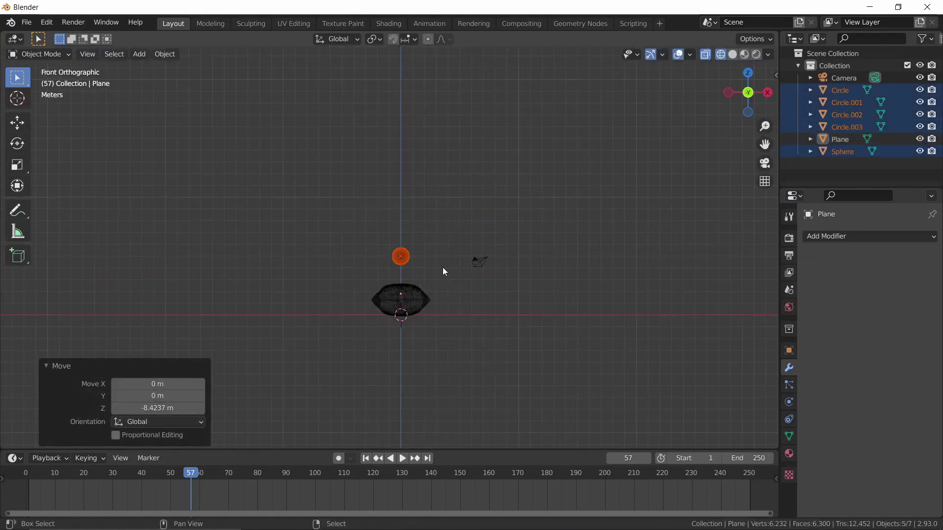
pyautogui.scroll(6, 443, 267)
# - Raise the pillow about 1.18 m along Z to just below the sphere
pyautogui.click(425, 283)
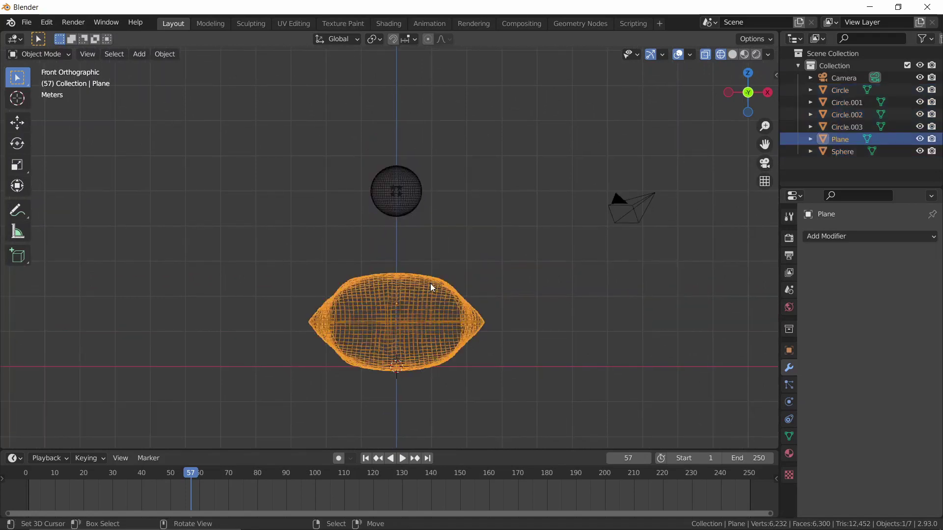
pyautogui.scroll(1, 431, 284)
pyautogui.press('g')
pyautogui.press('z')
pyautogui.click(436, 222)
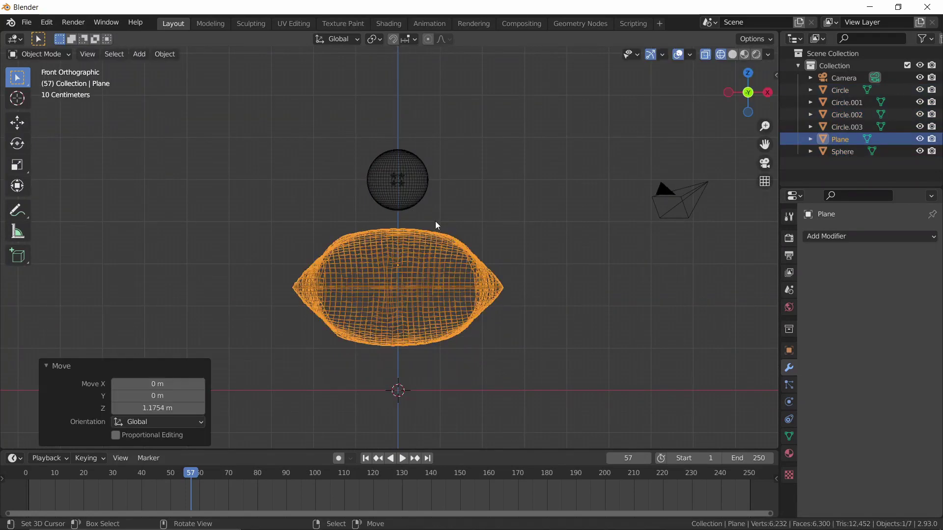
# - Add Collision physics to the sphere
pyautogui.click(423, 180)
pyautogui.click(789, 402)
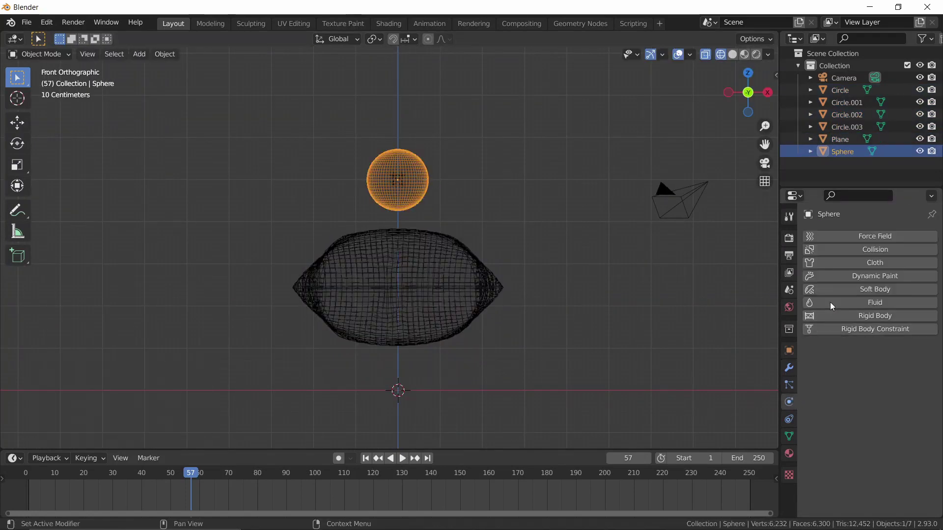
pyautogui.click(842, 251)
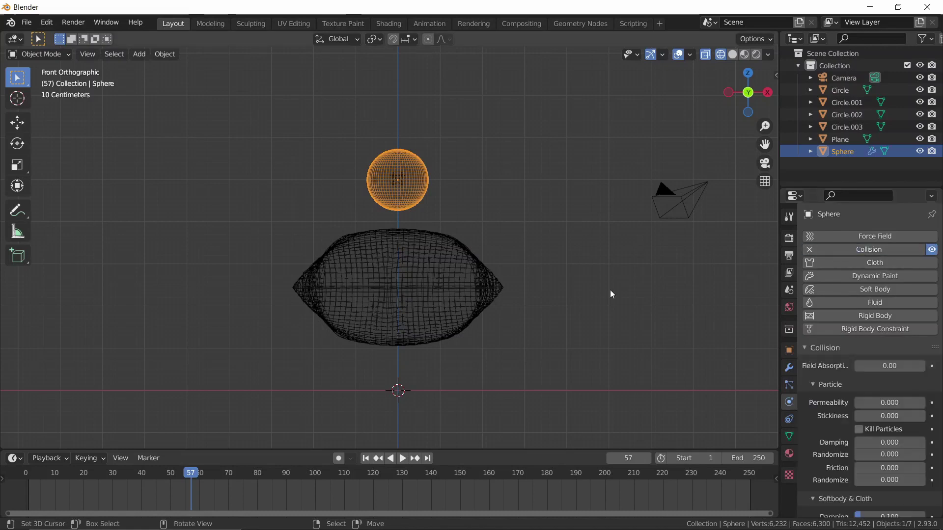
# - Add Cloth physics to the pillow and return the timeline to frame 1
pyautogui.click(384, 307)
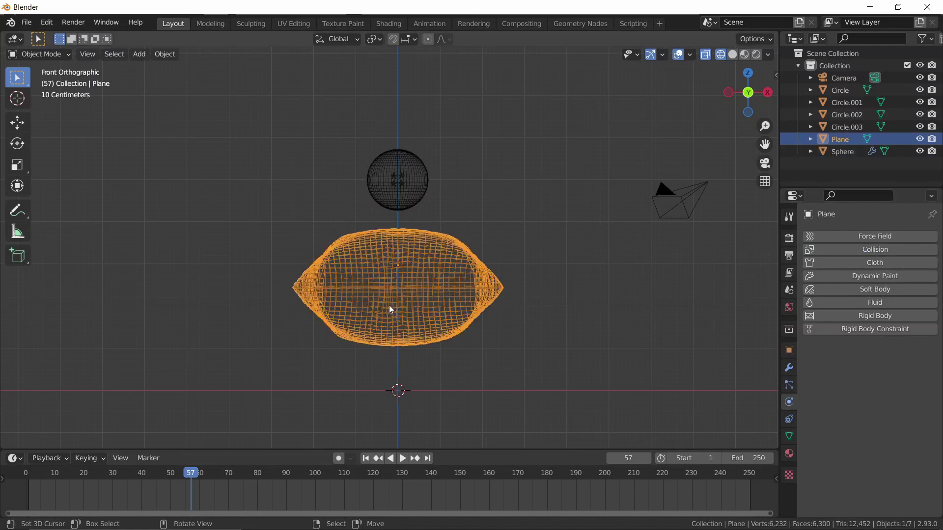
pyautogui.click(874, 263)
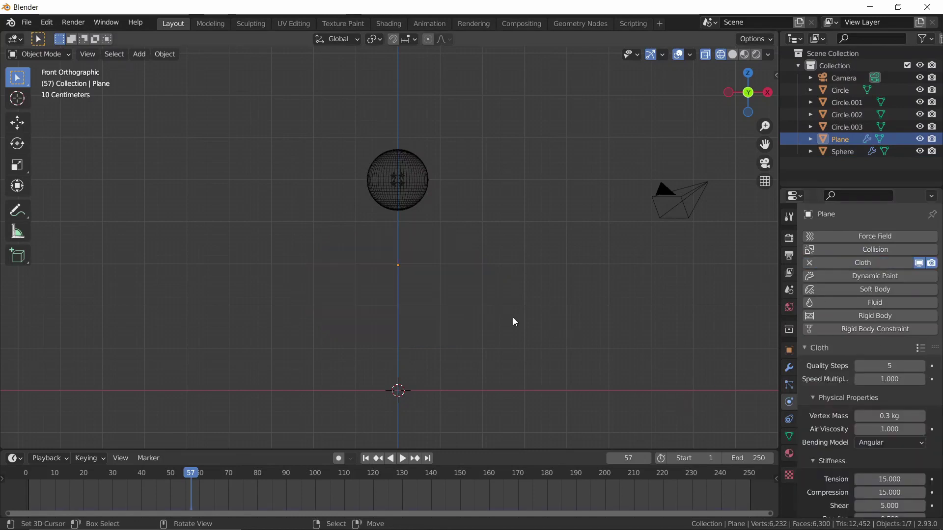
pyautogui.scroll(-4, 512, 318)
pyautogui.click(366, 459)
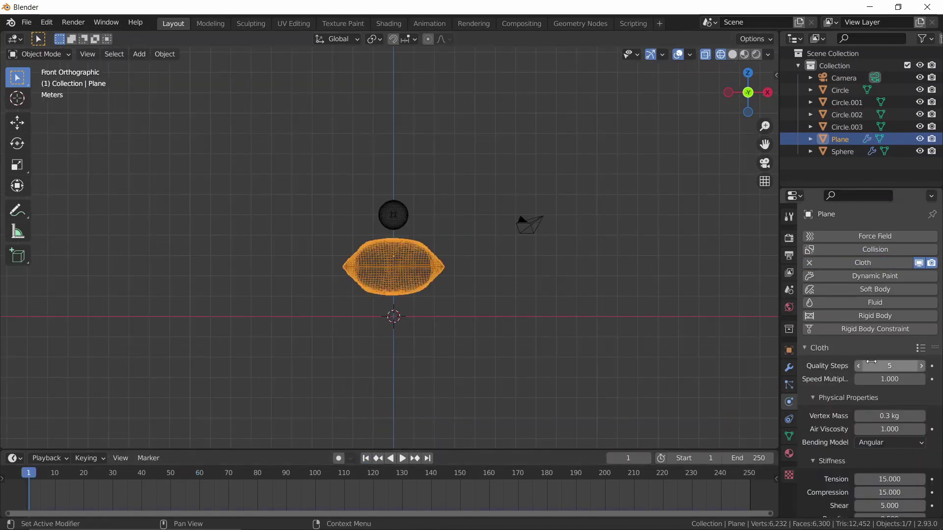
# - Set the pillow cloth's gravity field weight to -0.2
pyautogui.scroll(-8, 871, 363)
pyautogui.scroll(-10, 859, 376)
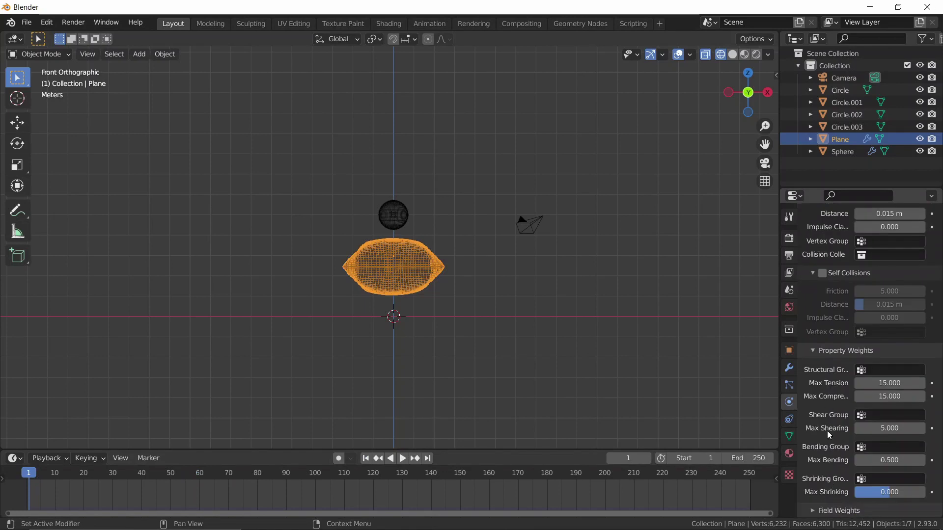
pyautogui.click(845, 350)
pyautogui.scroll(-4, 884, 353)
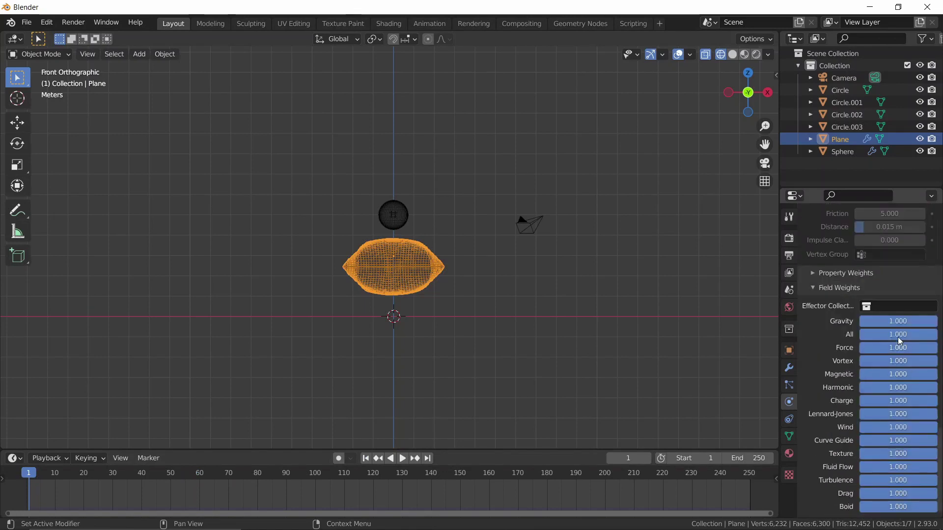
pyautogui.click(903, 320)
pyautogui.press('Return')
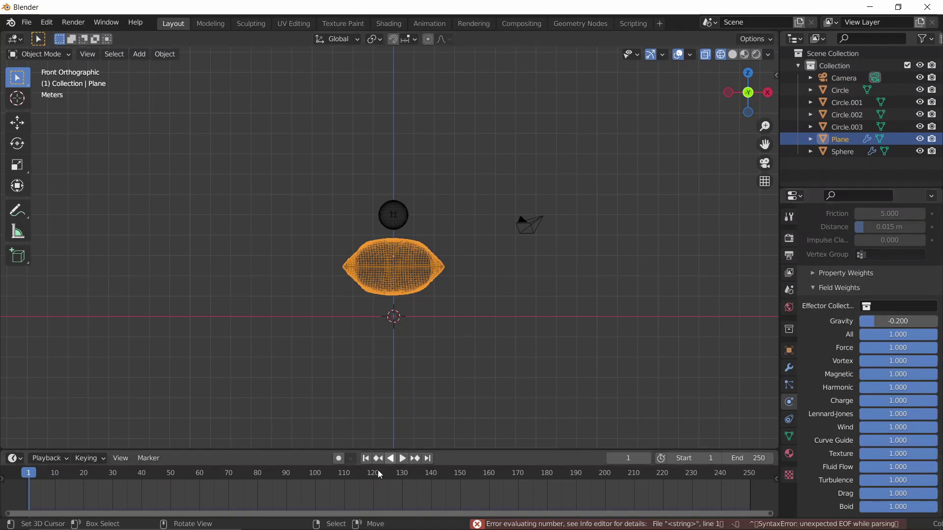
# - Switch to solid shading, play the simulation so the pillow rises against the sphere and stop it at frame 54
pyautogui.hotkey('shift', 'z')
pyautogui.moveTo(573, 313)
pyautogui.mouseDown(button='middle')
pyautogui.moveTo(542, 319)
pyautogui.moveTo(493, 284)
pyautogui.mouseUp(button='middle')
pyautogui.scroll(5, 457, 353)
pyautogui.press('space')
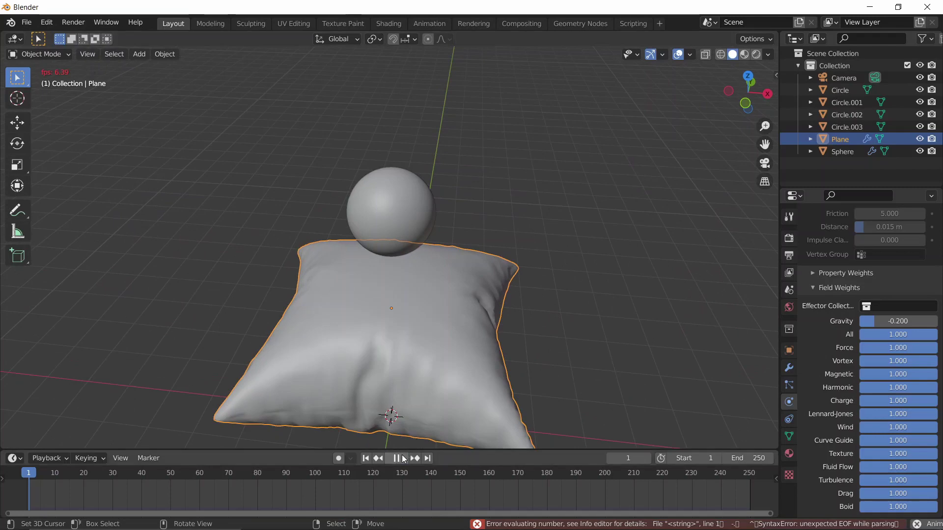
pyautogui.moveTo(451, 370); pyautogui.dragTo(533, 297, button='middle')
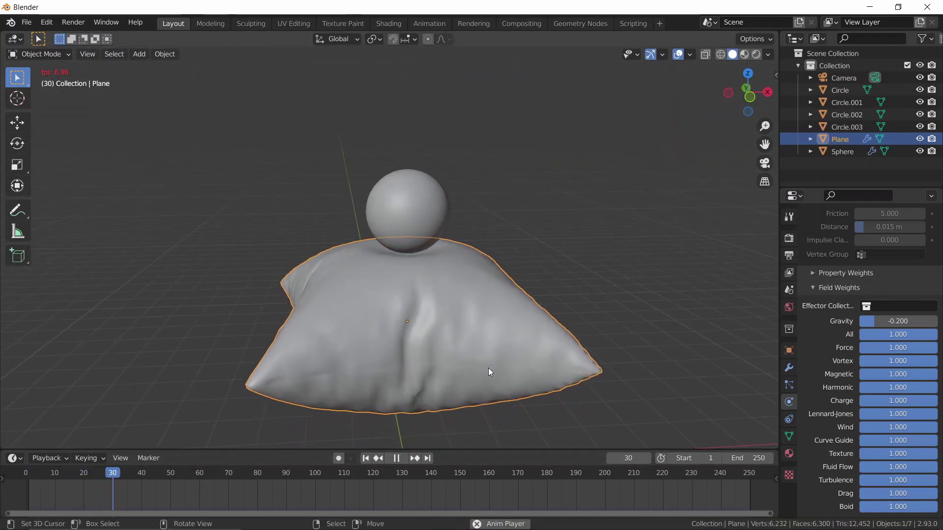
pyautogui.click(397, 458)
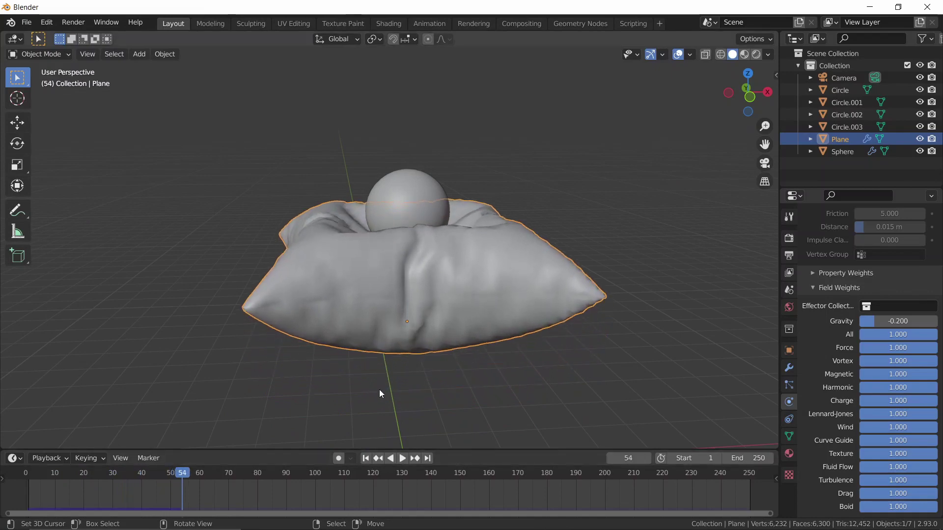
# - Smooth the pillow with a level 2 Subdivision Surface below Cloth, go to frame 44 and apply both modifiers
pyautogui.moveTo(373, 377); pyautogui.dragTo(512, 306, button='middle')
pyautogui.hotkey('ctrl', '1')
pyautogui.moveTo(173, 499); pyautogui.dragTo(54, 484)
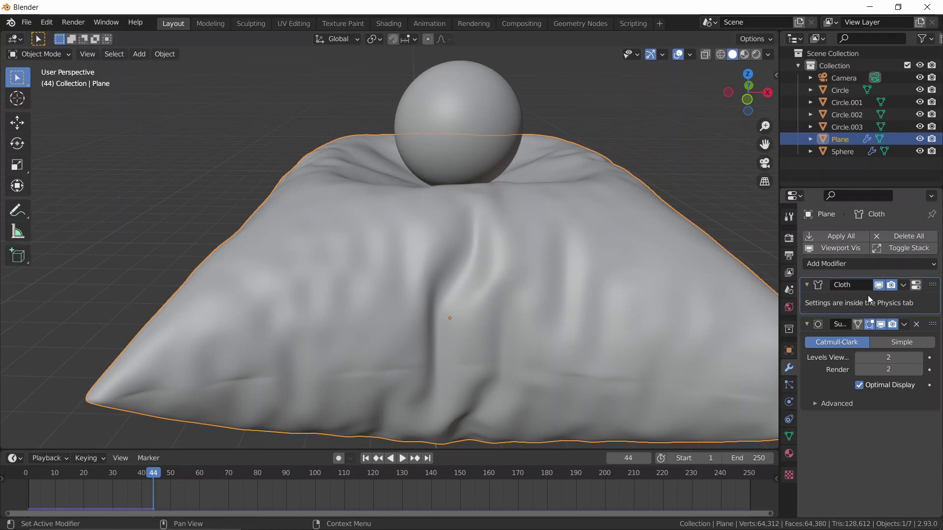
pyautogui.scroll(-3, 507, 276)
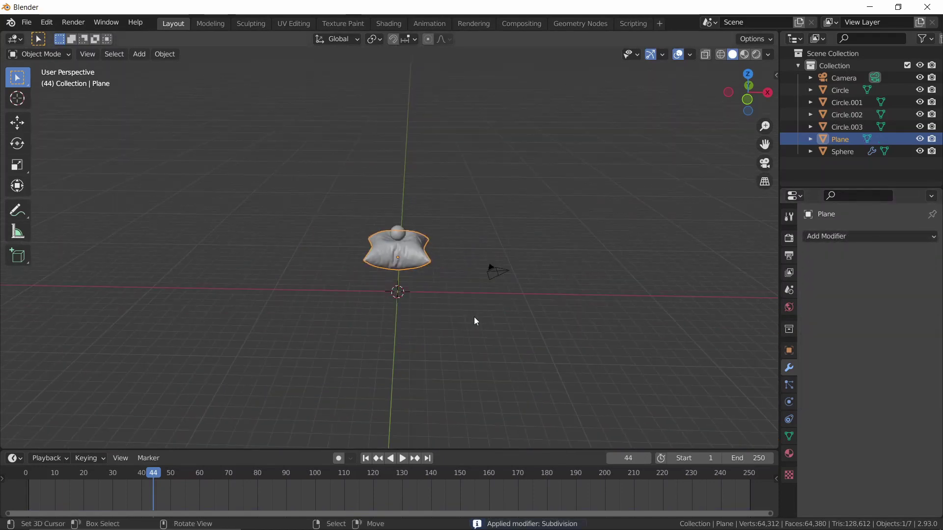
# - Add a floor plane and enlarge its mesh about 14.165 times in Edit Mode
pyautogui.moveTo(473, 319); pyautogui.dragTo(455, 311, button='middle')
pyautogui.hotkey('shift', 'a')
pyautogui.click(493, 280)
pyautogui.press('Tab')
pyautogui.press('s')
pyautogui.click(426, 327)
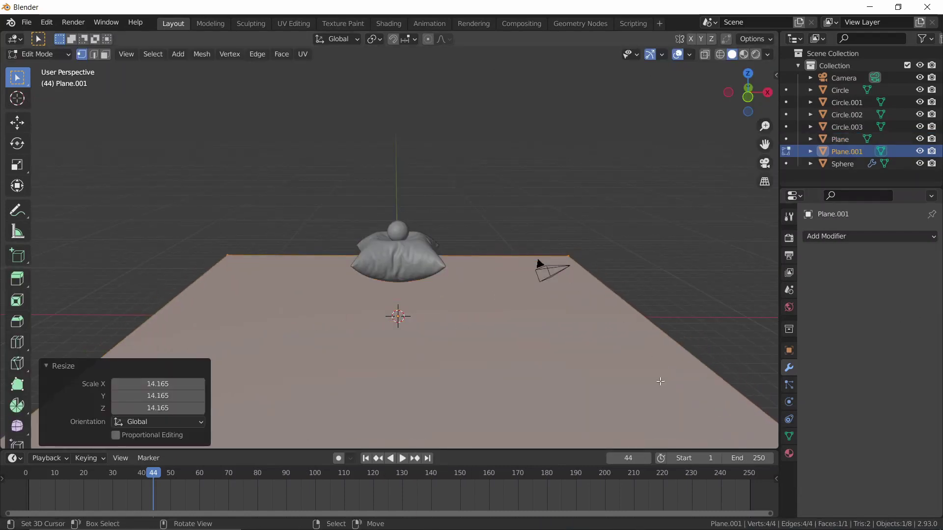
pyautogui.press('Tab')
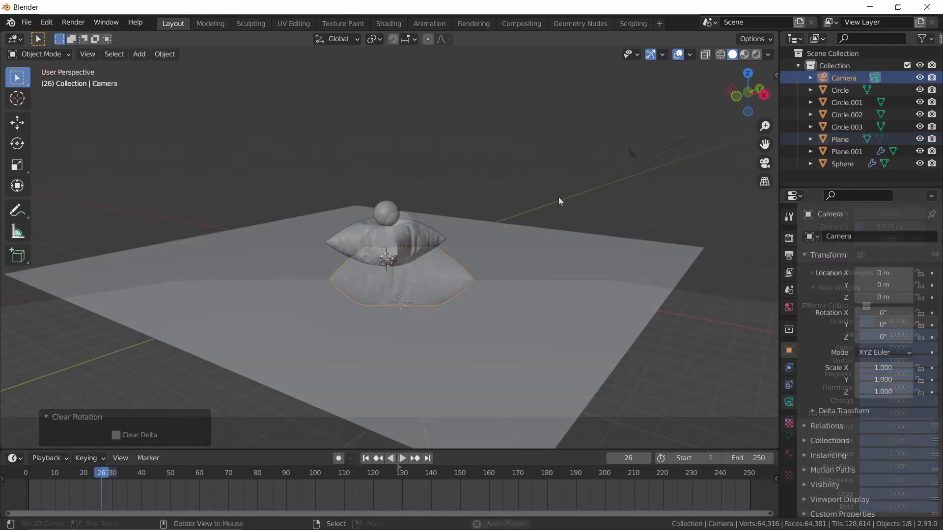
# - Move the camera to about Y -5.735 m, Z 3.06 m and rotate it 90° to face the sphere and pillow
pyautogui.moveTo(558, 196); pyautogui.dragTo(438, 213, button='middle')
pyautogui.click(510, 198)
pyautogui.press('g')
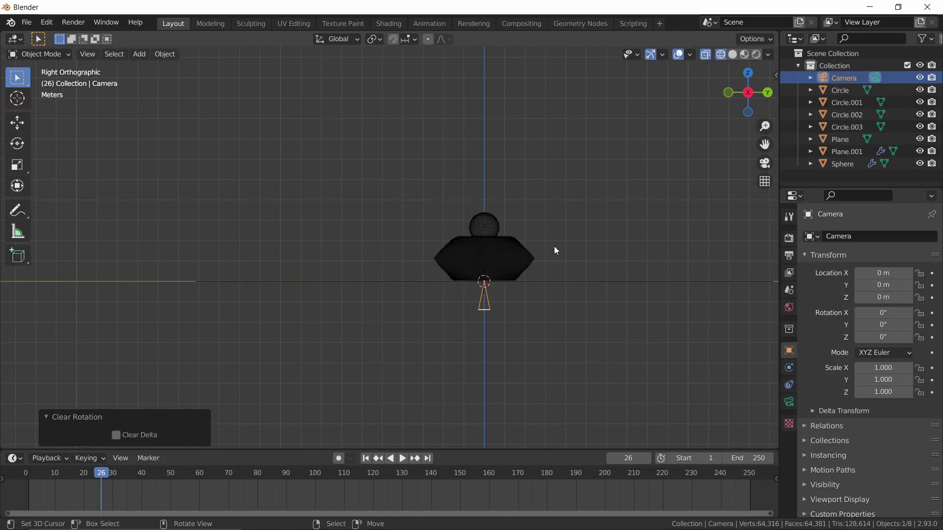
pyautogui.click(414, 187)
pyautogui.write('r90')
pyautogui.press('Return')
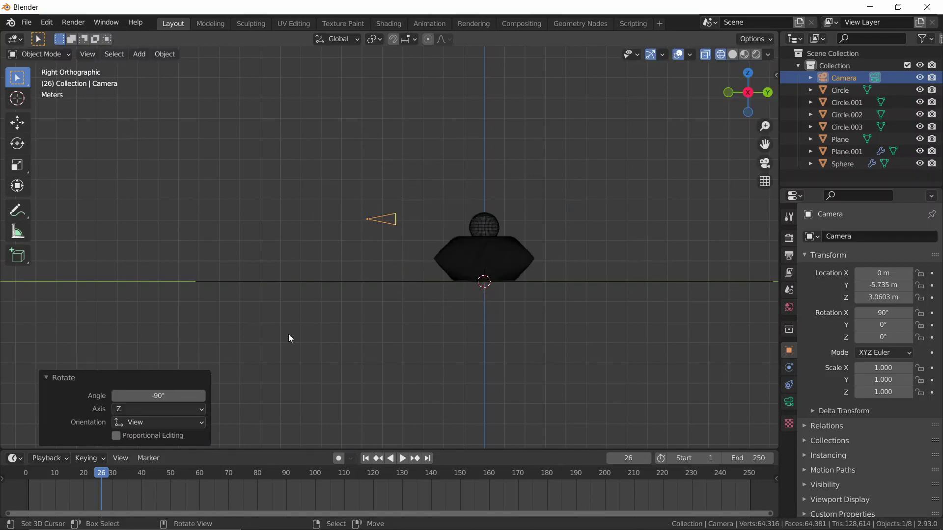
# - Look through the camera and lower it about 0.22 m along Z
pyautogui.press('KP_0')
pyautogui.press('g')
pyautogui.press('z')
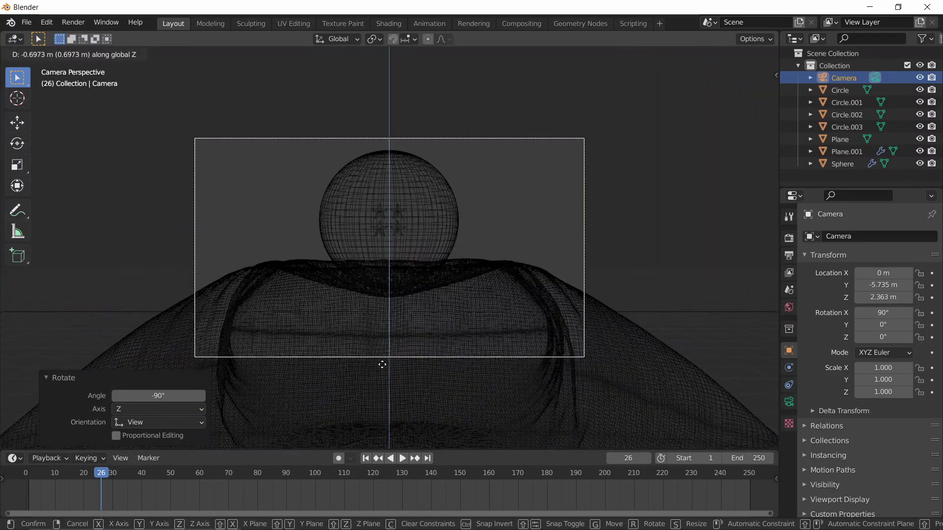
pyautogui.click(383, 333)
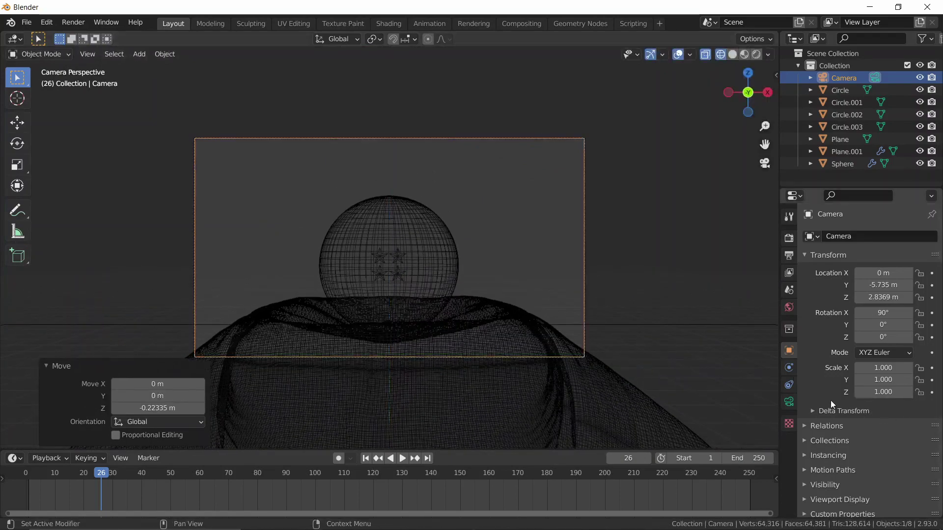
# - Enable the Center composition guide in the camera's viewport display settings
pyautogui.click(793, 403)
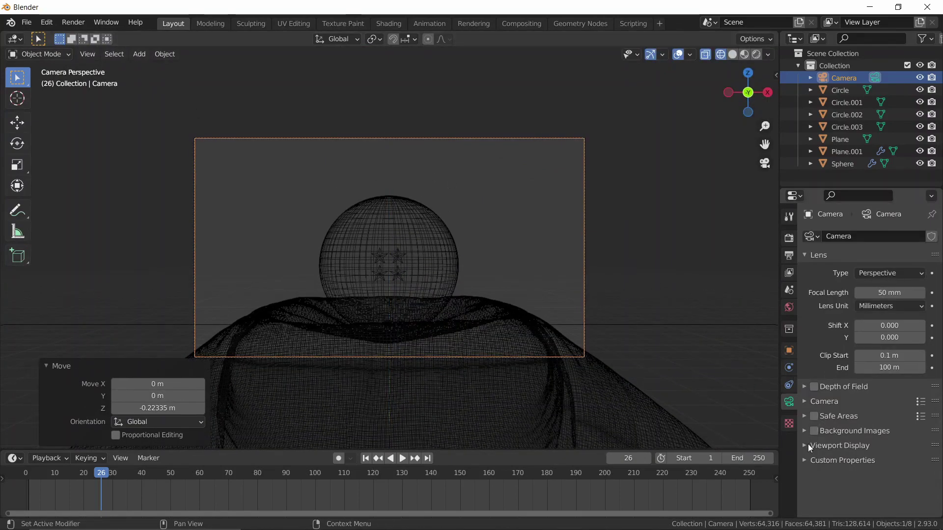
pyautogui.click(806, 444)
pyautogui.scroll(-1, 901, 473)
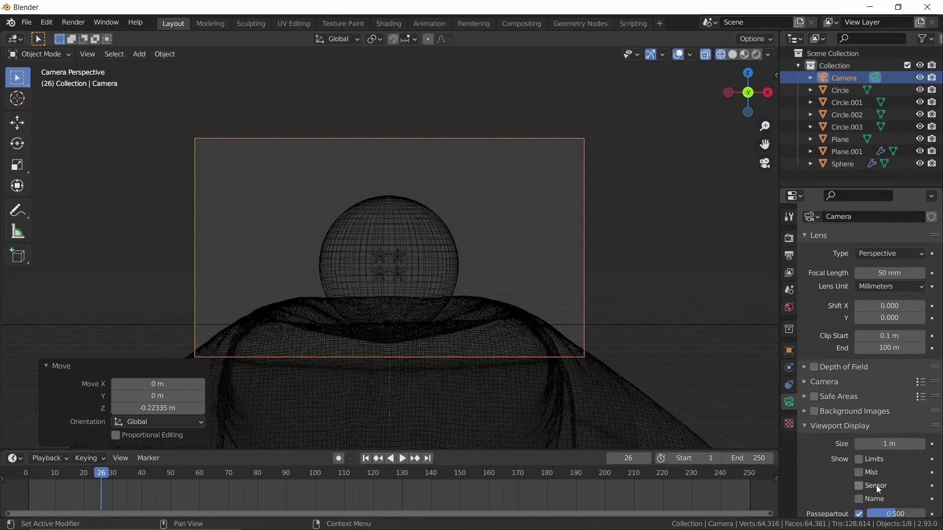
pyautogui.scroll(-2, 876, 485)
pyautogui.click(859, 495)
pyautogui.scroll(-4, 858, 494)
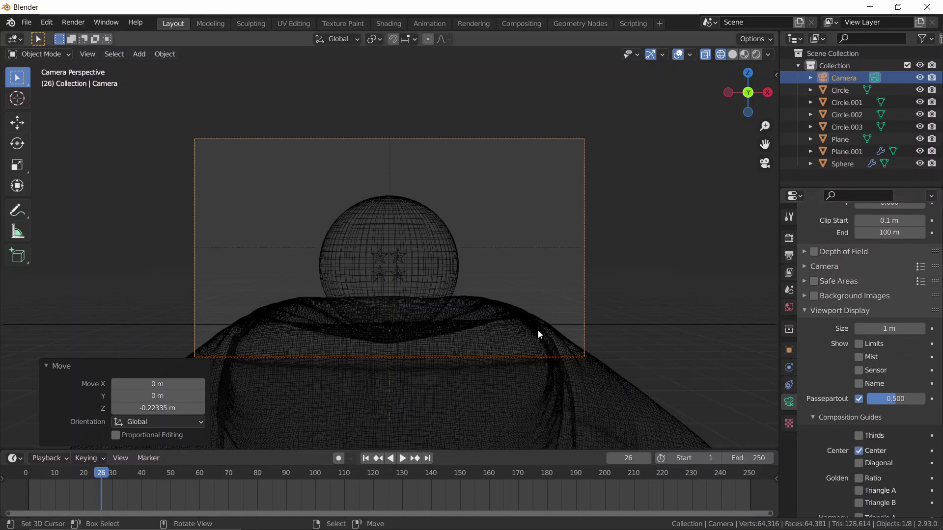
# - Fine-tune the camera's height along Z to frame the sphere against the center guide
pyautogui.press('g')
pyautogui.press('z')
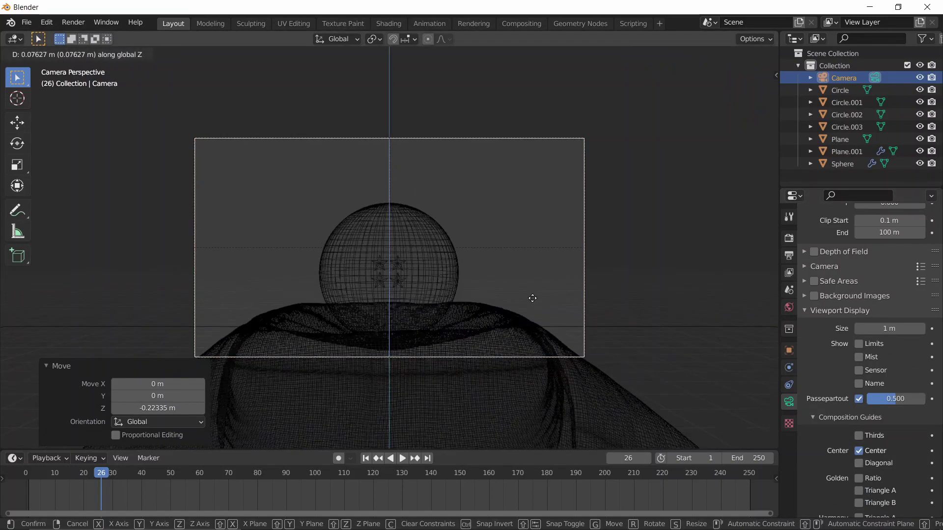
pyautogui.click(558, 294)
pyautogui.press('g')
pyautogui.rightClick(562, 304)
pyautogui.press('g')
pyautogui.press('z')
pyautogui.click(578, 333)
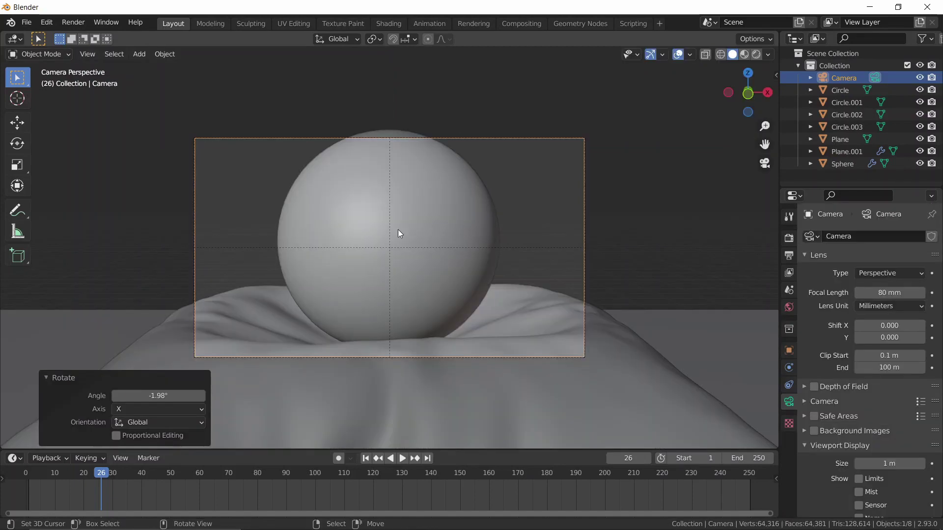
# - Display the 3D viewport's view and view-lock settings beside the camera view
pyautogui.scroll(3, 387, 229)
pyautogui.scroll(-1, 475, 254)
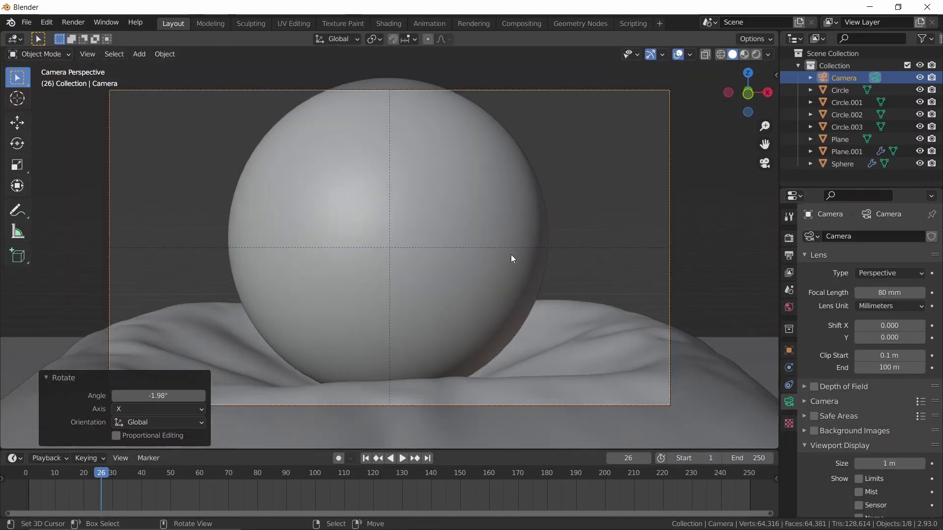
pyautogui.press('n')
pyautogui.click(770, 130)
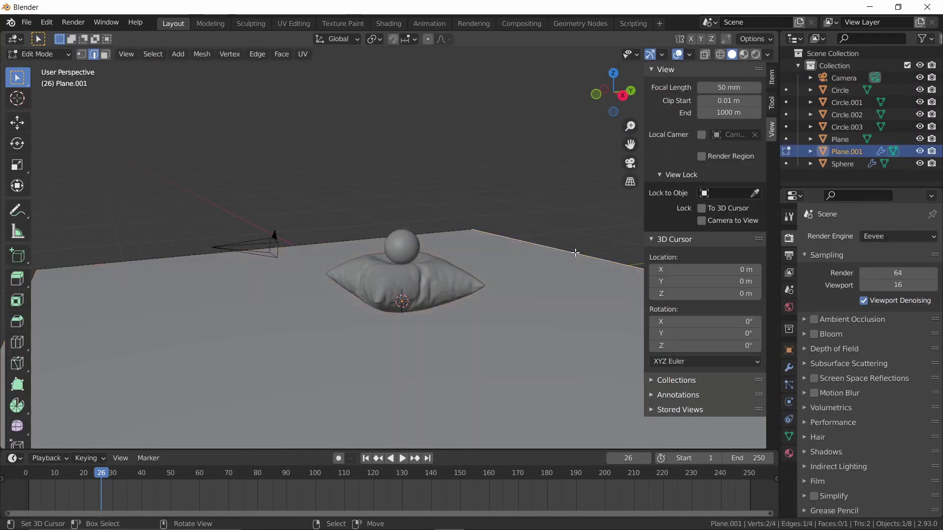
# - Extrude the floor plane's back edge upward into a wall and bevel the crease about 6.81 m wide with 12 segments
pyautogui.click(576, 252)
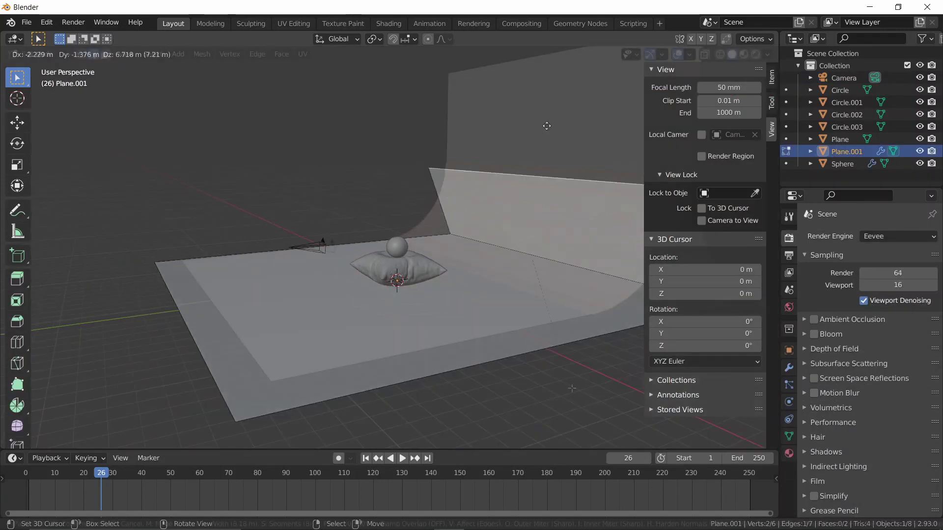
pyautogui.hotkey('ctrl', 'b')
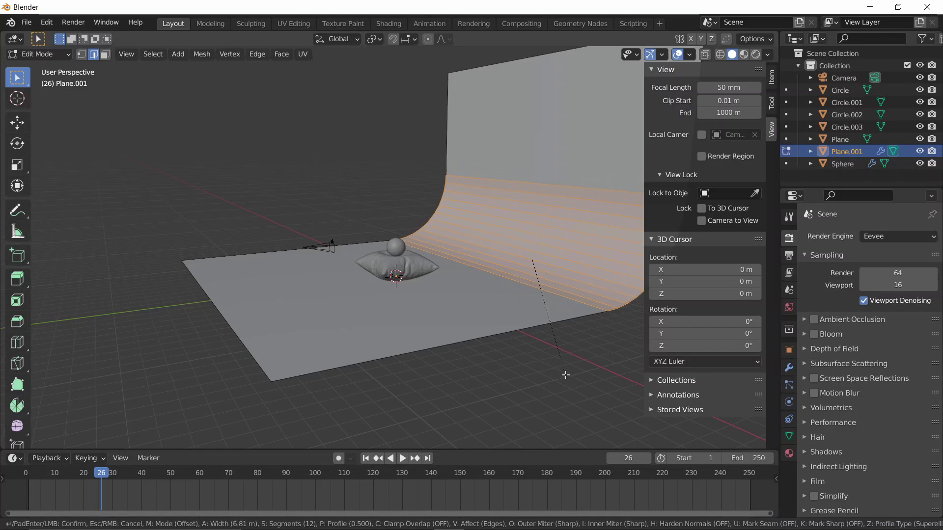
pyautogui.click(565, 375)
# - Leave mesh editing and move the curved backdrop about -4.42 m along Y
pyautogui.press('Tab')
pyautogui.press('g')
pyautogui.press('y')
pyautogui.click(517, 397)
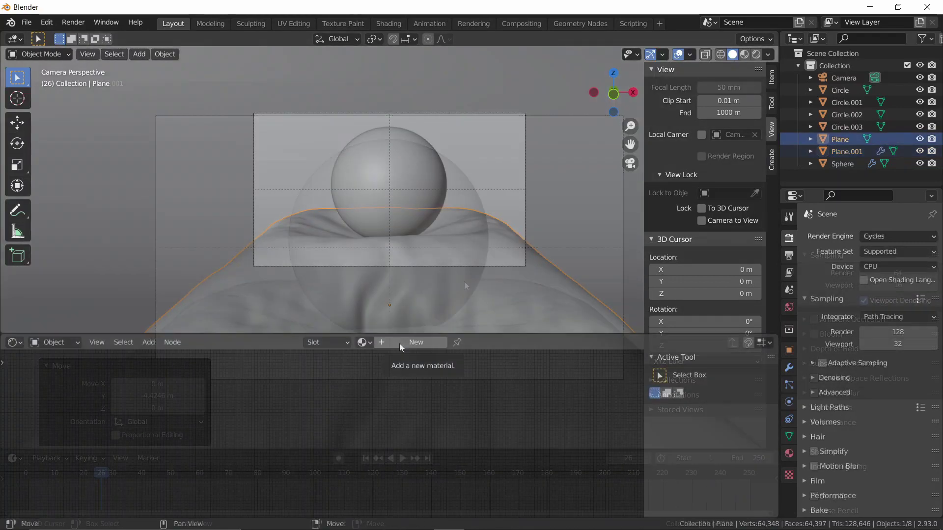
# - Create a material named Cushion for the pillow and load all Fabric_Burlap_005 texture maps with Principled Texture Setup
pyautogui.click(399, 343)
pyautogui.moveTo(374, 416); pyautogui.dragTo(469, 377, button='middle')
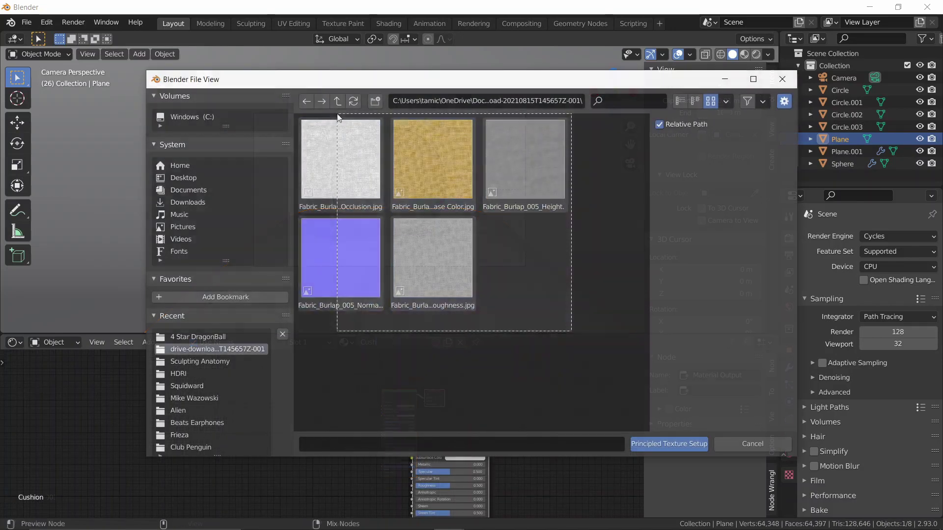
pyautogui.press('a')
pyautogui.click(661, 444)
pyautogui.moveTo(426, 463); pyautogui.dragTo(551, 493, button='middle')
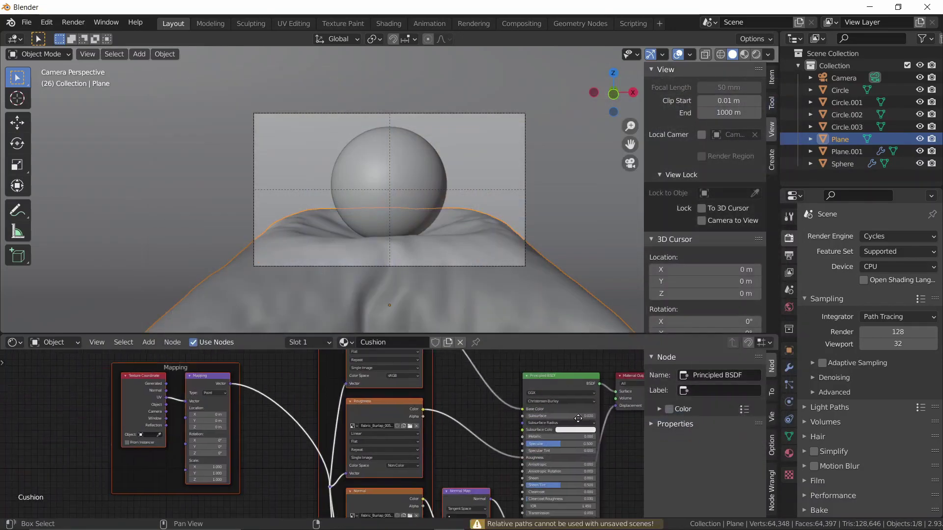
# - Move the burlap texture and mapping nodes away from the Principled BSDF to make room between them
pyautogui.scroll(-4, 579, 418)
pyautogui.press('g')
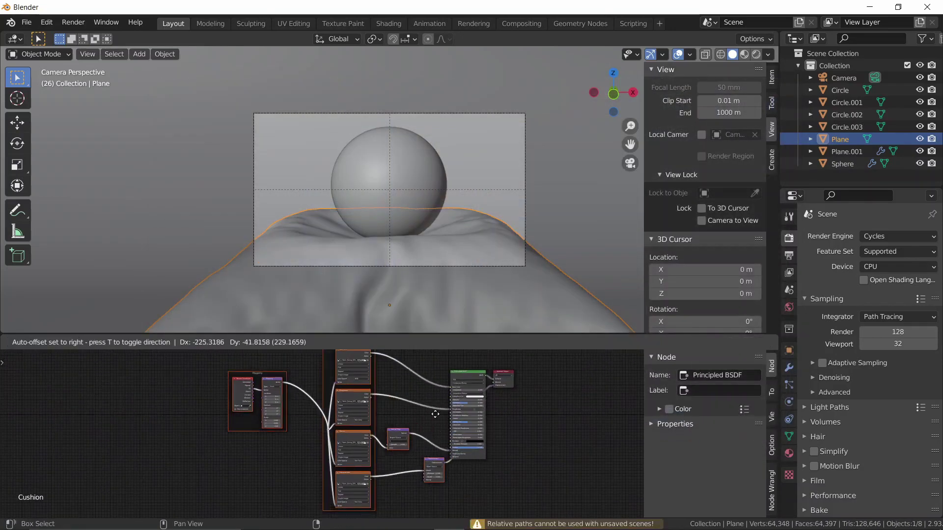
pyautogui.click(419, 425)
pyautogui.scroll(5, 342, 400)
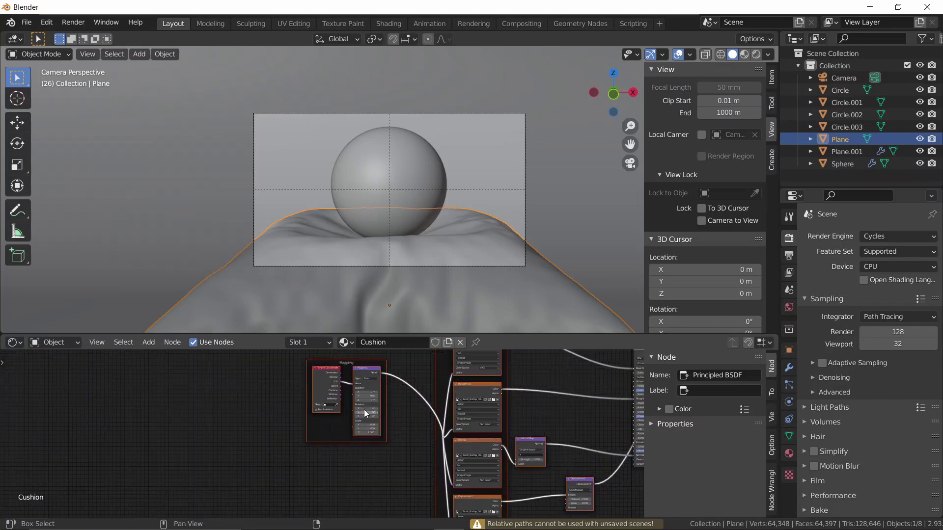
pyautogui.scroll(4, 342, 400)
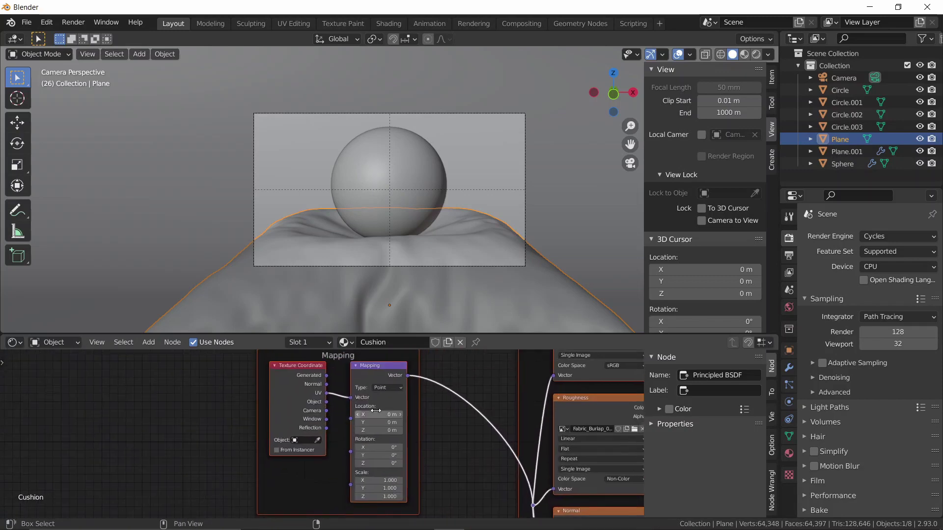
# - Show the pillow in Material Preview, set the Hue Saturation Value node's hue to 0.33 and fine-tune its saturation
pyautogui.press('z')
pyautogui.click(432, 341)
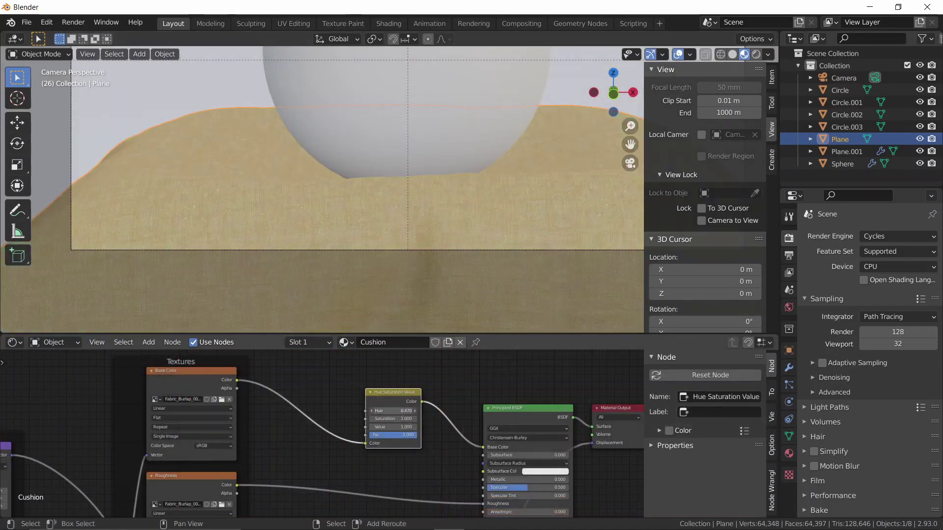
pyautogui.moveTo(393, 412); pyautogui.dragTo(346, 411)
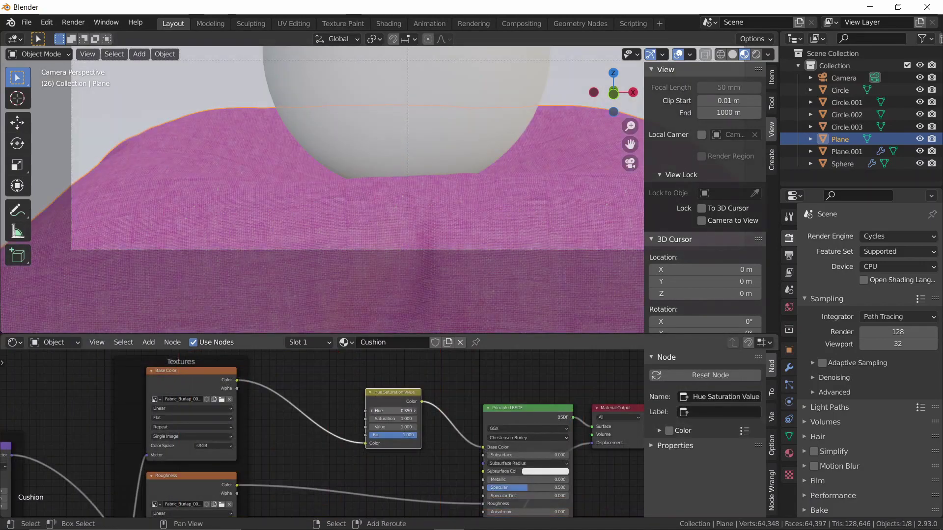
pyautogui.scroll(2, 395, 413)
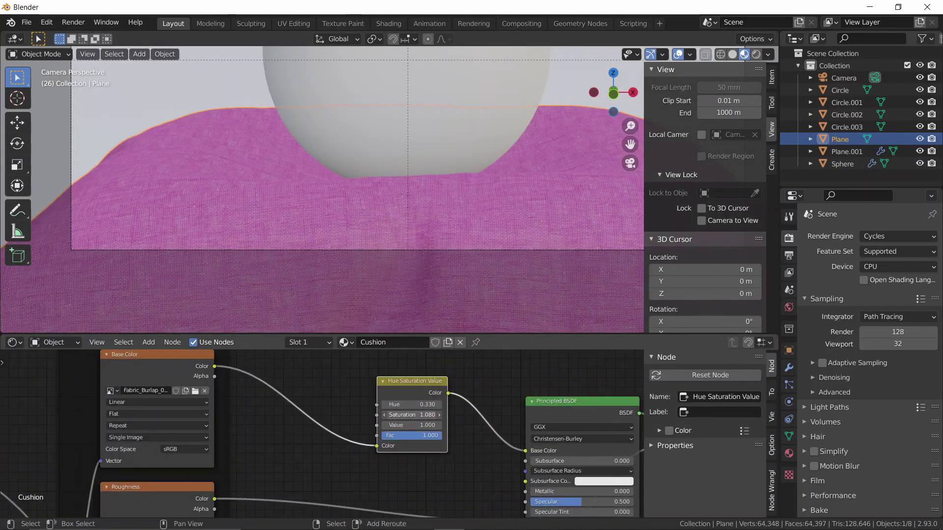
pyautogui.moveTo(411, 415); pyautogui.dragTo(407, 415)
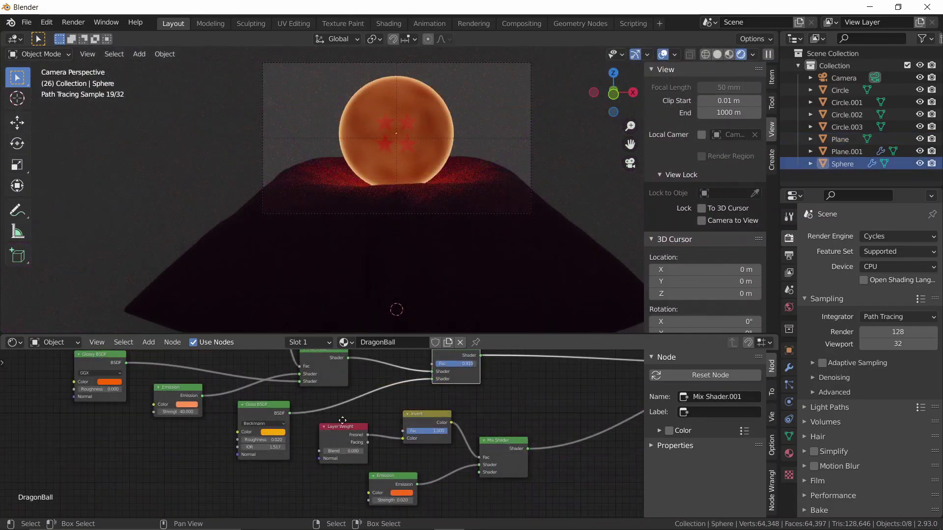
# - Go through the sphere's DragonBall shader nodes and set the Musgrave texture's scale to 4.3
pyautogui.moveTo(357, 420); pyautogui.dragTo(343, 421, button='middle')
pyautogui.scroll(-2, 349, 428)
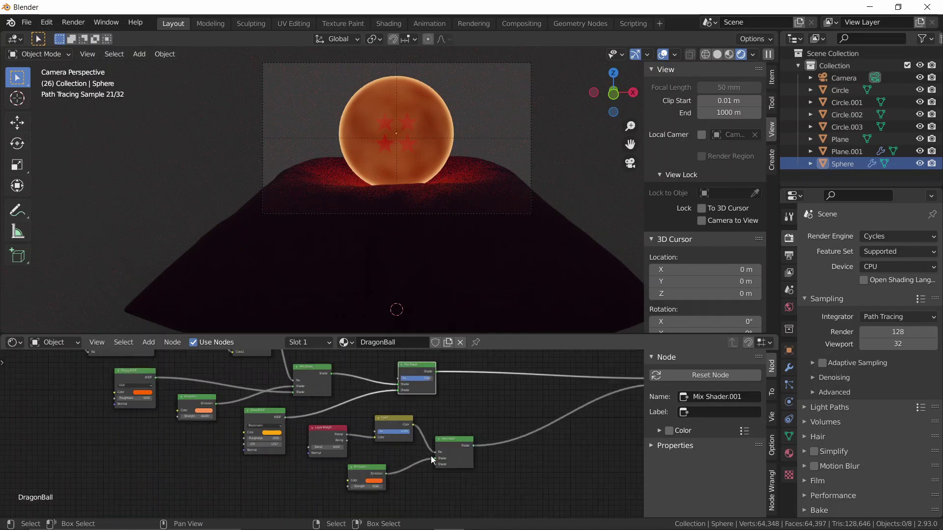
pyautogui.moveTo(494, 498); pyautogui.dragTo(350, 429)
pyautogui.moveTo(454, 447); pyautogui.dragTo(528, 483, button='middle')
pyautogui.moveTo(359, 422); pyautogui.dragTo(441, 507, button='middle')
pyautogui.scroll(5, 340, 372)
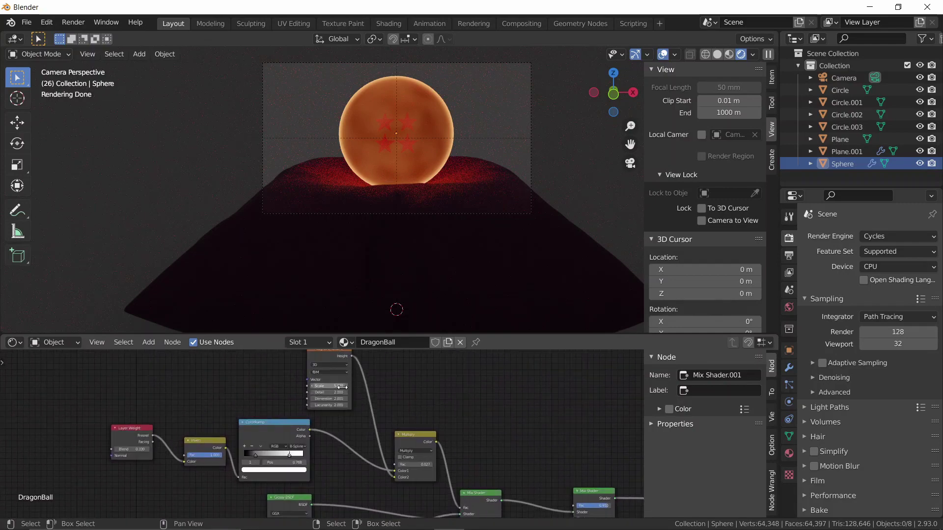
pyautogui.moveTo(333, 368); pyautogui.dragTo(337, 367)
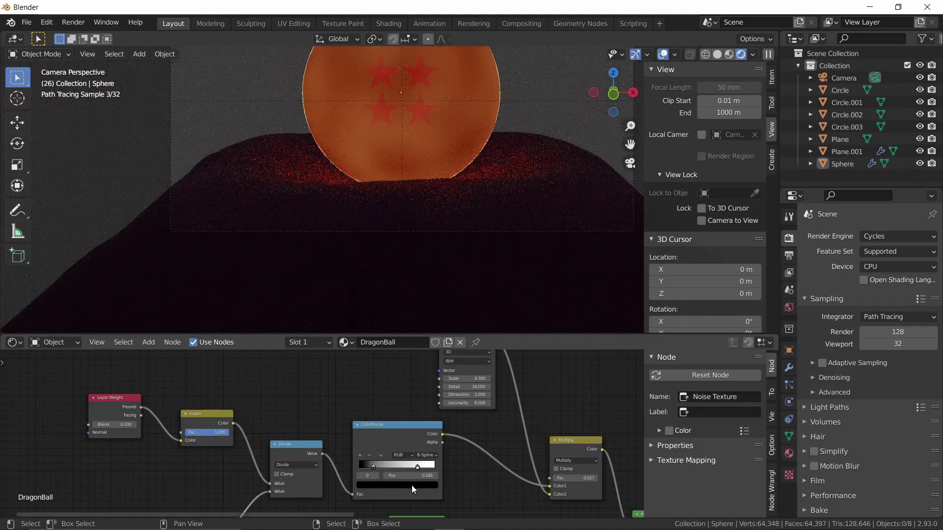
# - Check the ColorRamp's black and white stop colors and move the white stop to position 0.855
pyautogui.click(411, 486)
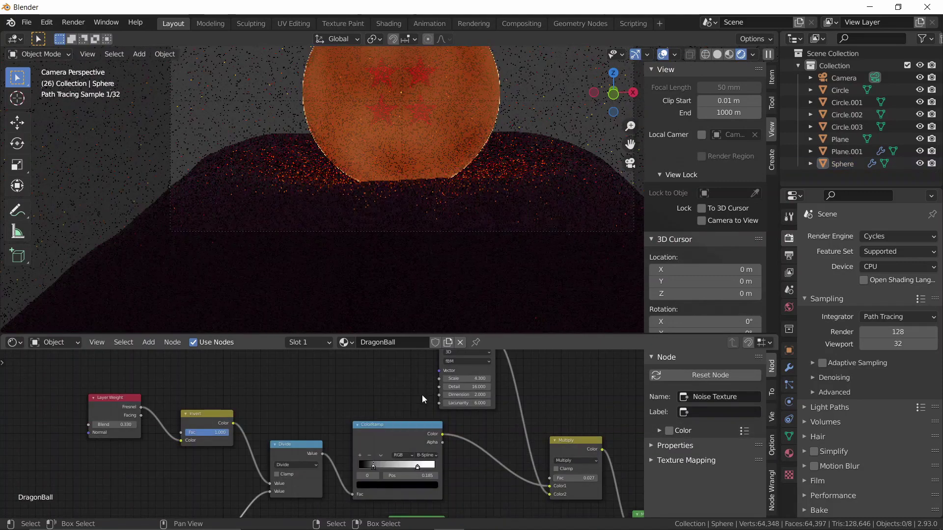
pyautogui.click(418, 465)
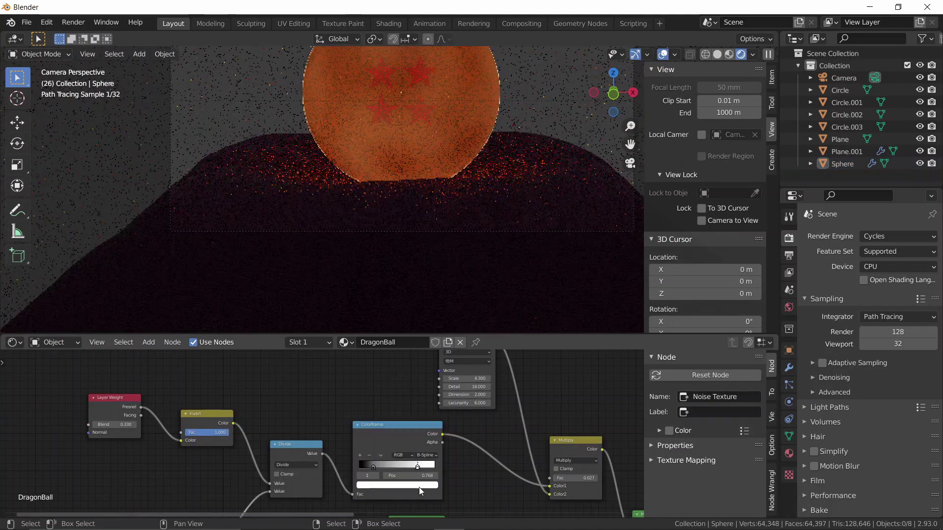
pyautogui.click(419, 487)
pyautogui.moveTo(420, 379)
pyautogui.mouseDown()
pyautogui.moveTo(421, 423)
pyautogui.moveTo(421, 378)
pyautogui.mouseUp()
pyautogui.moveTo(545, 368); pyautogui.dragTo(639, 282, button='middle')
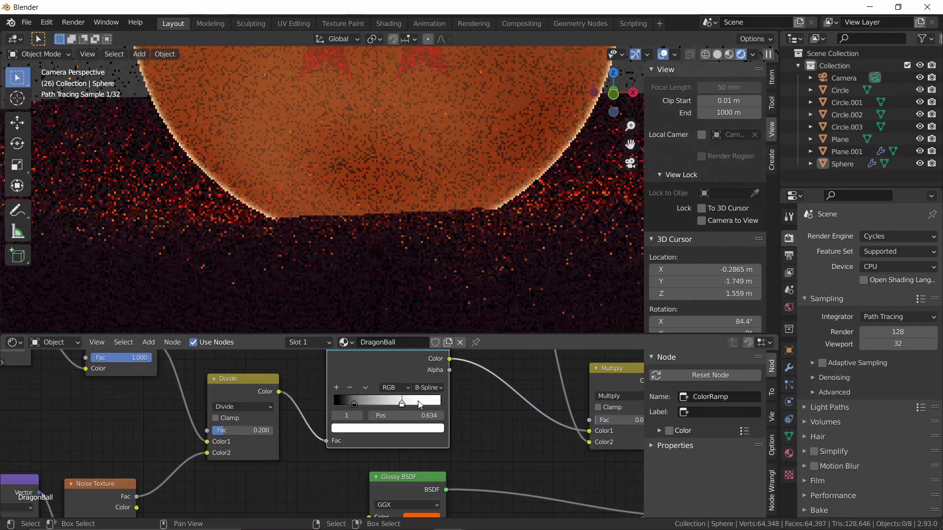
pyautogui.moveTo(420, 403); pyautogui.dragTo(427, 404)
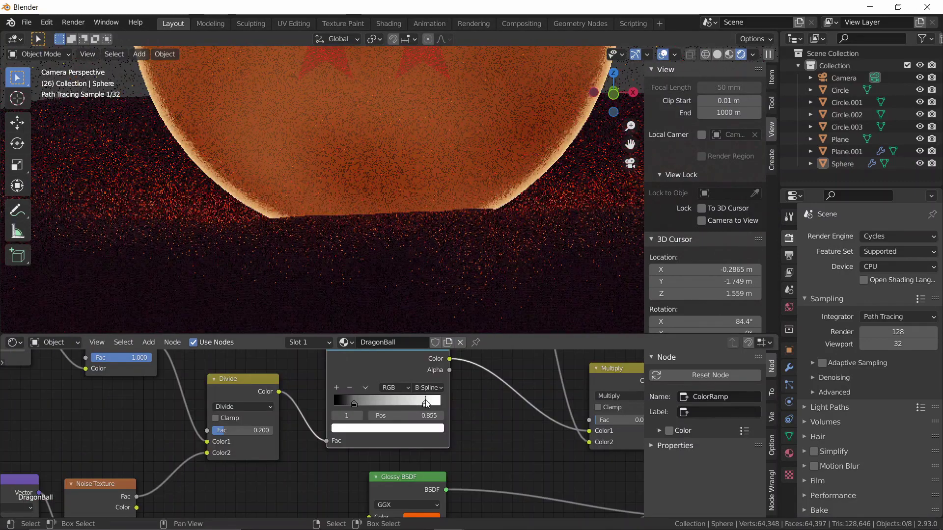
pyautogui.scroll(-4, 511, 152)
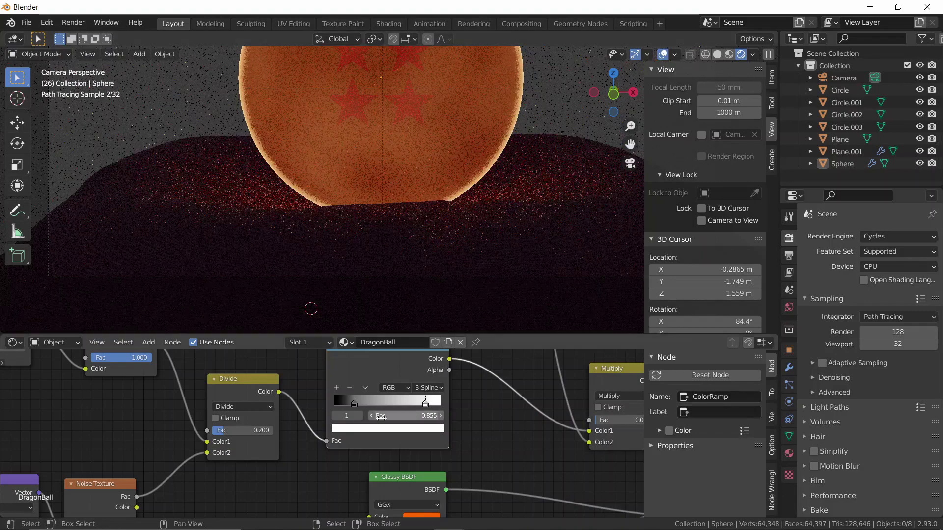
# - Set the factor of the Divide node feeding the ColorRamp to 0.107
pyautogui.moveTo(381, 417); pyautogui.dragTo(610, 325, button='middle')
pyautogui.moveTo(362, 456); pyautogui.dragTo(305, 509, button='middle')
pyautogui.moveTo(364, 400); pyautogui.dragTo(360, 400)
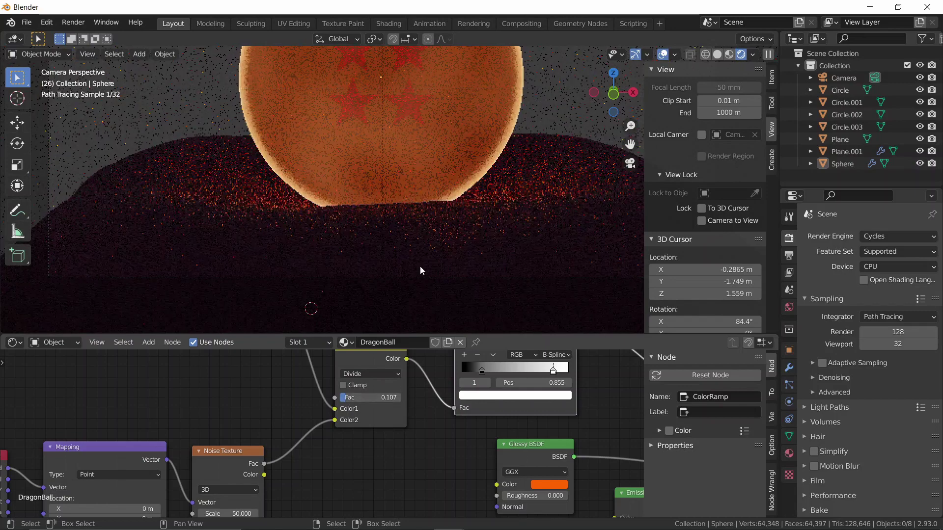
pyautogui.scroll(-4, 393, 133)
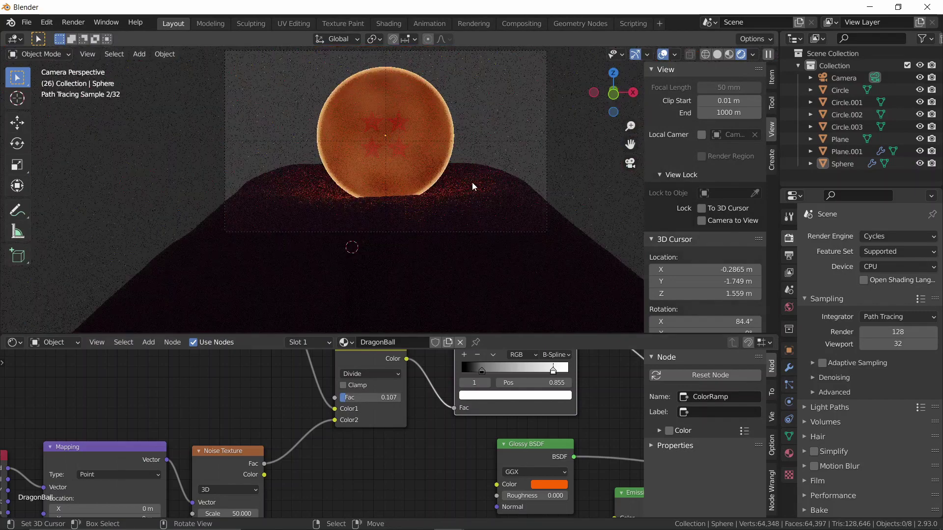
pyautogui.scroll(-4, 470, 419)
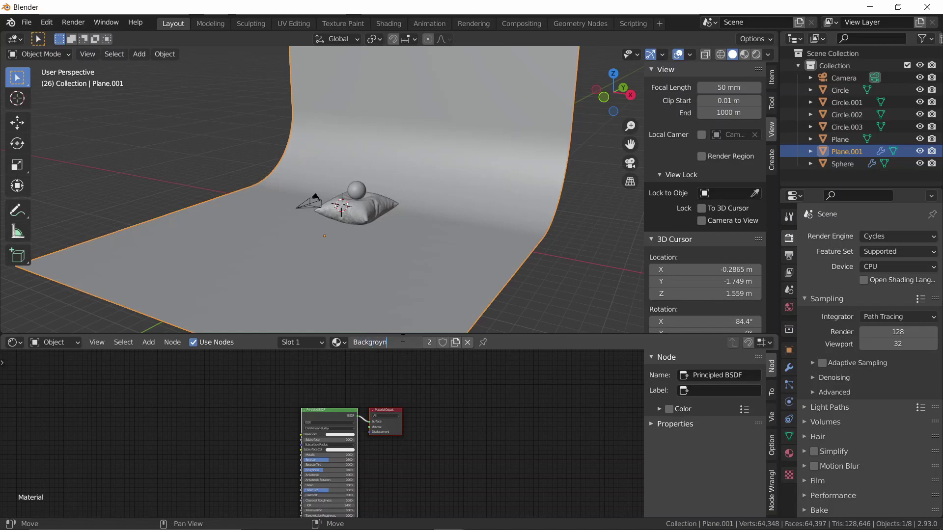
# - Name the curved backdrop's material Background and set its base color to near black
pyautogui.press('Return')
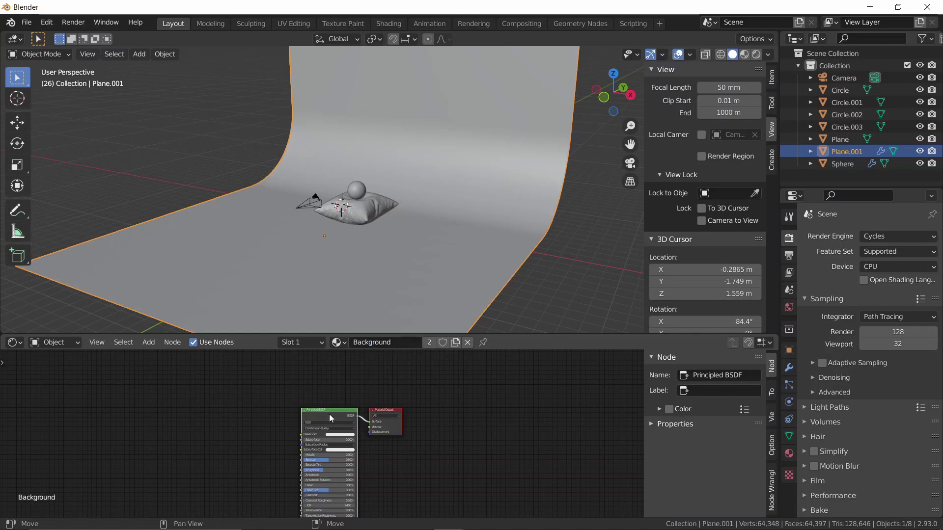
pyautogui.moveTo(329, 414); pyautogui.dragTo(368, 414, button='middle')
pyautogui.scroll(4, 393, 379)
pyautogui.click(420, 397)
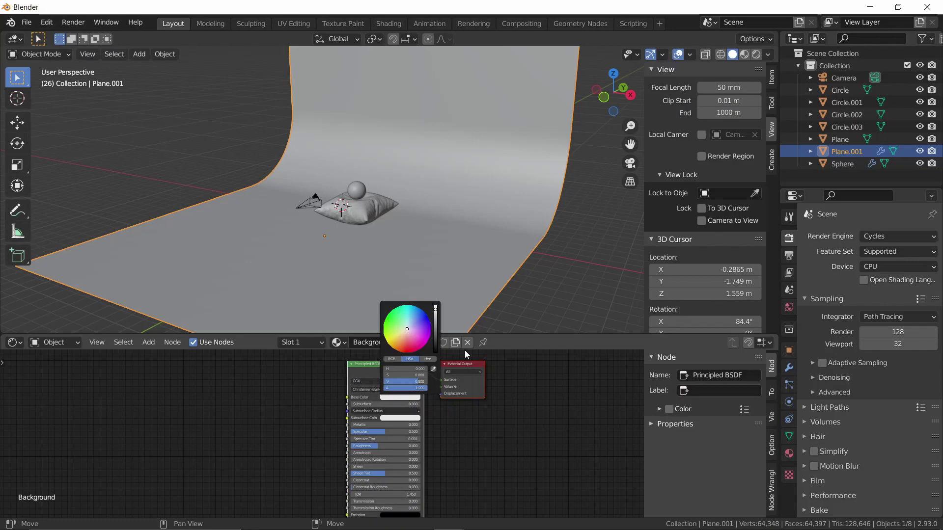
pyautogui.click(414, 396)
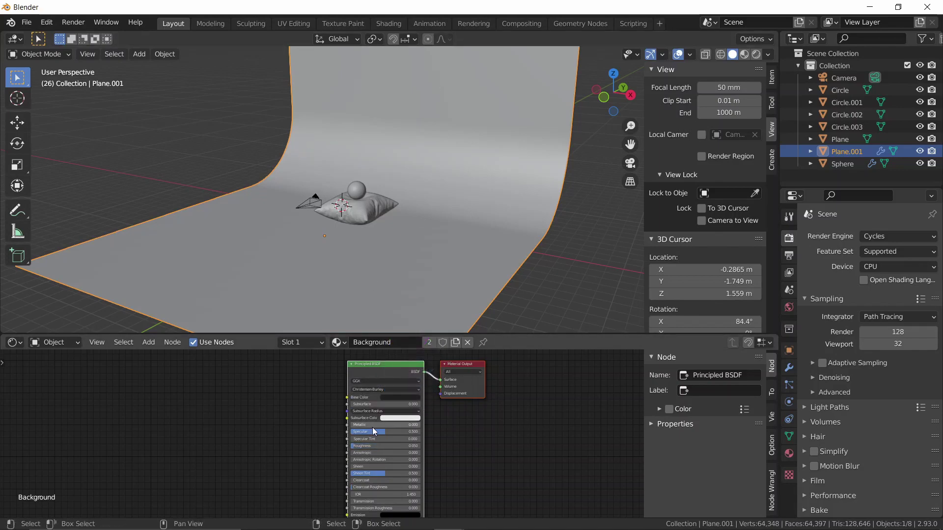
# - Preview the scene through the camera in Rendered shading
pyautogui.scroll(5, 385, 287)
pyautogui.press('KP_0')
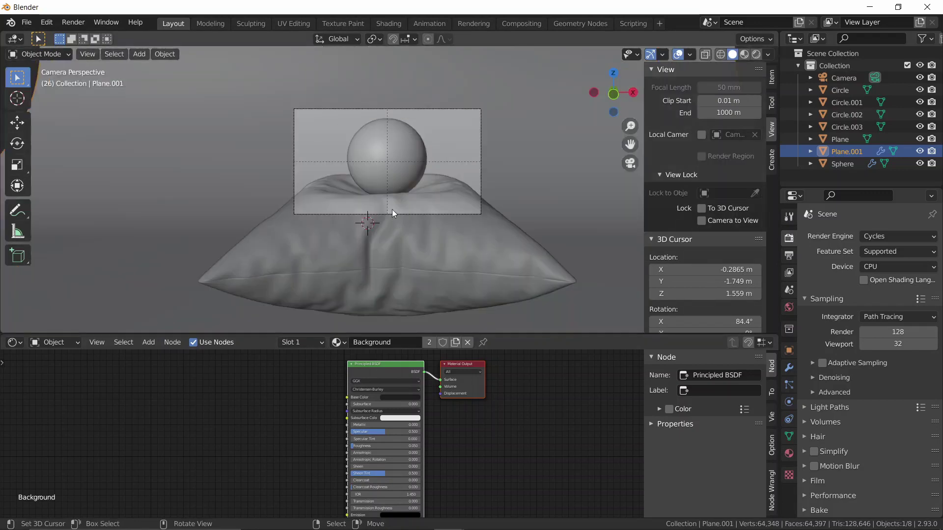
pyautogui.press('z')
pyautogui.click(432, 128)
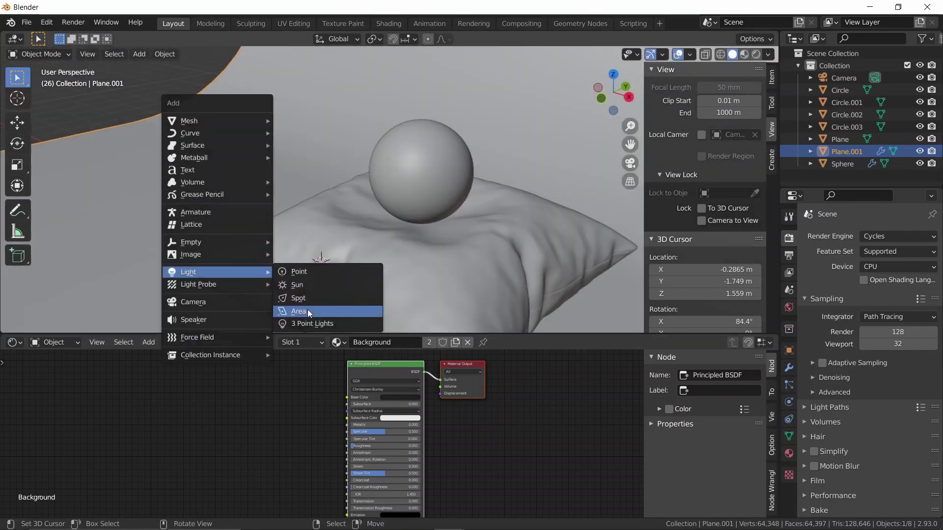
# - Add an area light and move it about -2.42 m in X, -0.14 m in Y and 3.34 m in Z
pyautogui.click(308, 311)
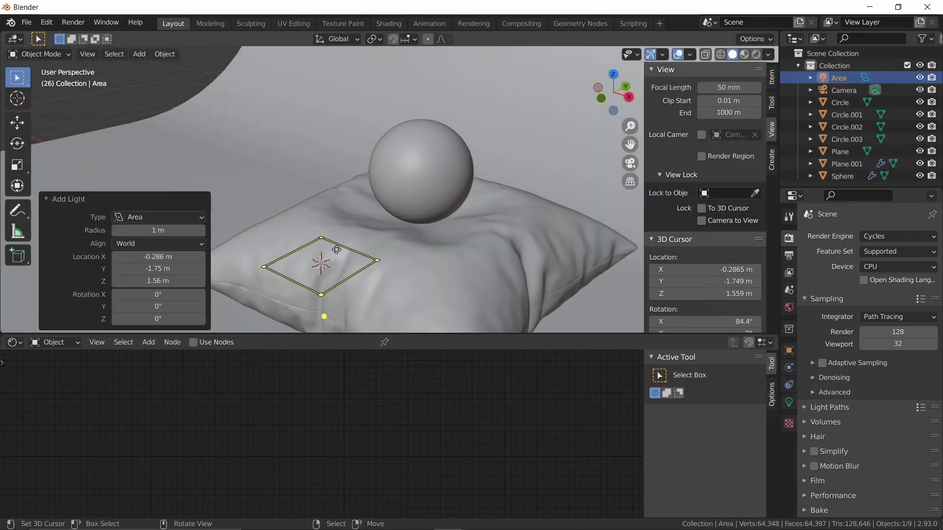
pyautogui.scroll(-3, 344, 230)
pyautogui.press('g')
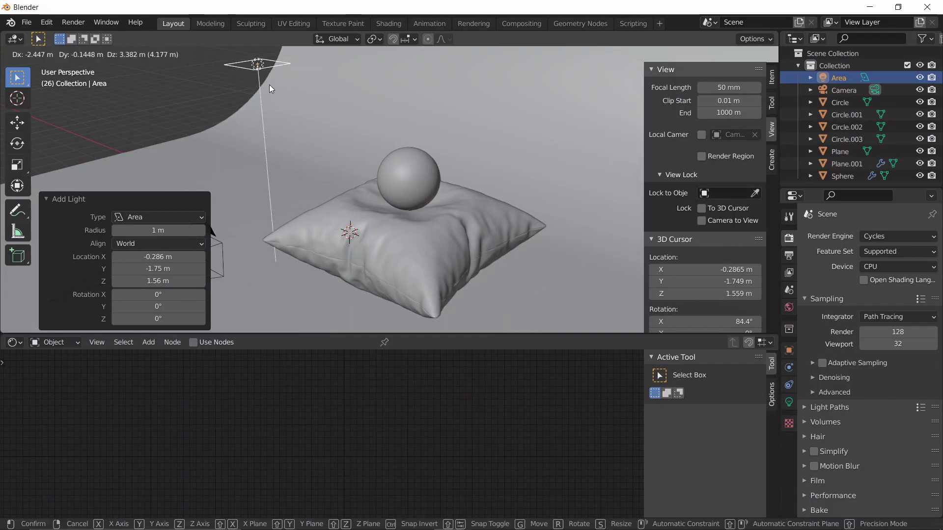
pyautogui.click(276, 94)
# - In the right orthographic view, rotate the area light about -43° toward the sphere and shift it in the YZ plane
pyautogui.press('KP_3')
pyautogui.press('r')
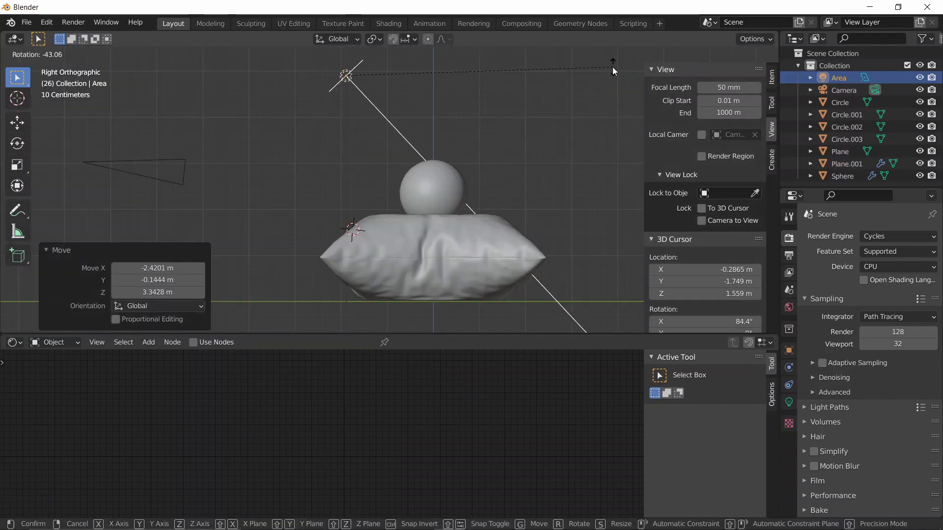
pyautogui.click(612, 66)
pyautogui.press('g')
pyautogui.click(437, 135)
# - Rotate the area light -20.5° about the view's Z axis and preview the rendered scene through the camera
pyautogui.moveTo(437, 134); pyautogui.dragTo(482, 69, button='middle')
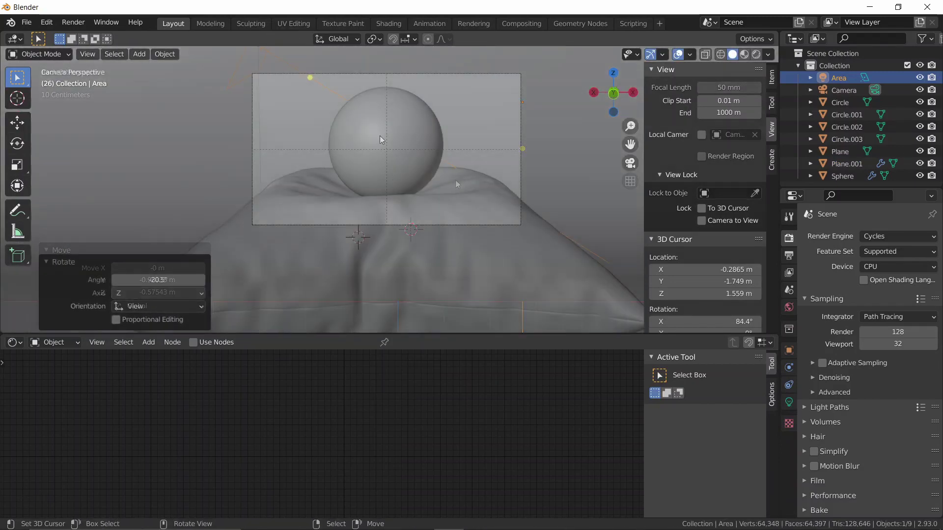
pyautogui.press('z')
pyautogui.click(374, 67)
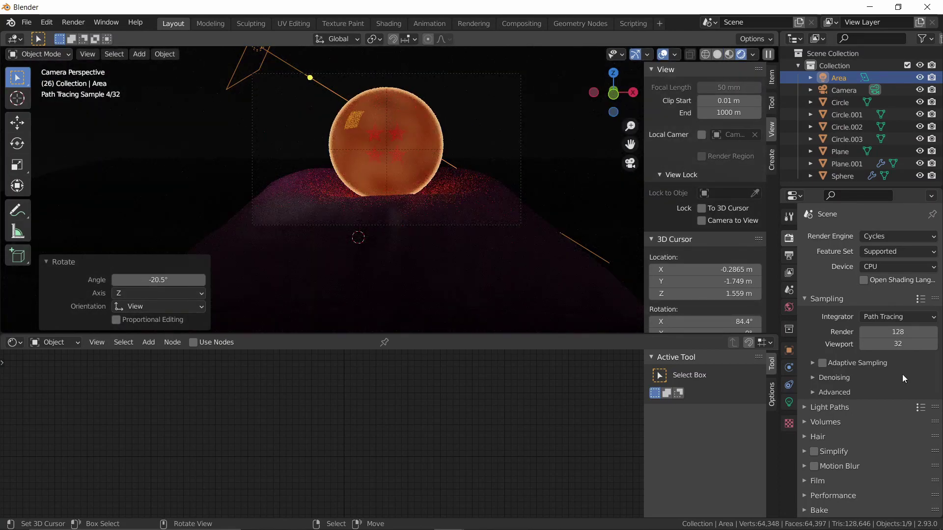
# - Set the area light's shape to Disk
pyautogui.click(789, 403)
pyautogui.click(894, 335)
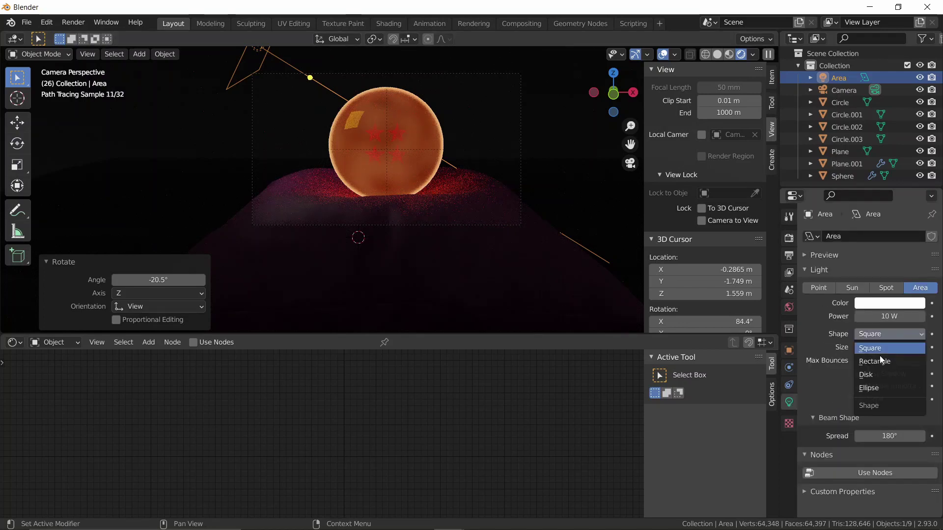
pyautogui.click(882, 378)
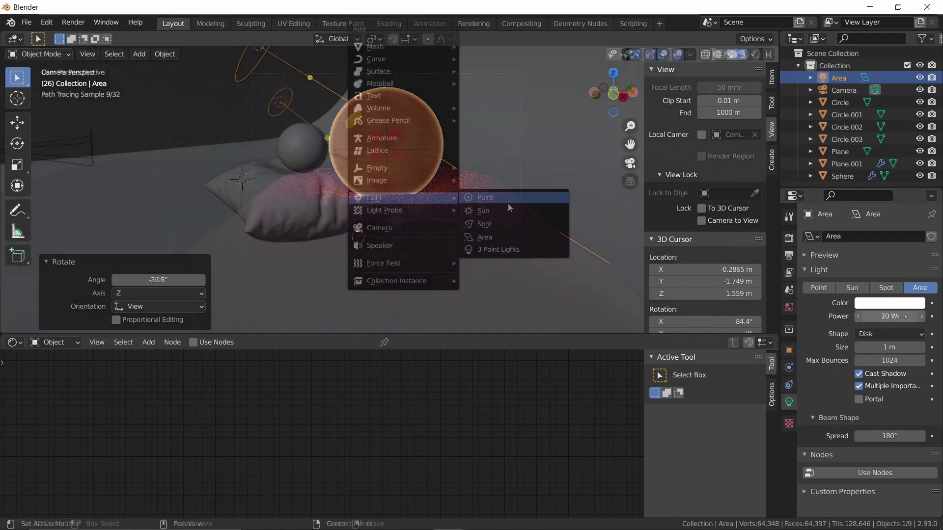
# - Add a point light at the world origin, raise it about 2.3 m in Z and move it about 1.16 m in Y behind the sphere
pyautogui.click(505, 199)
pyautogui.hotkey('alt', 'g')
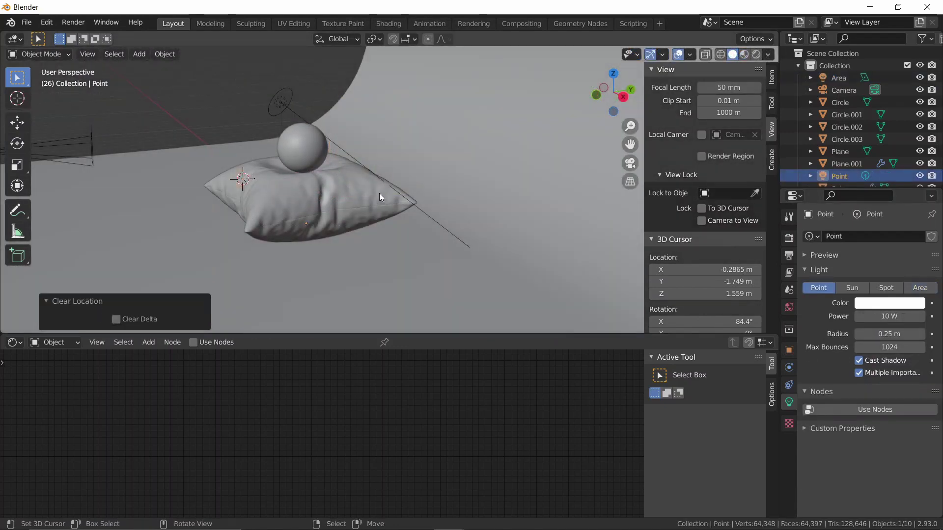
pyautogui.press('g')
pyautogui.press('z')
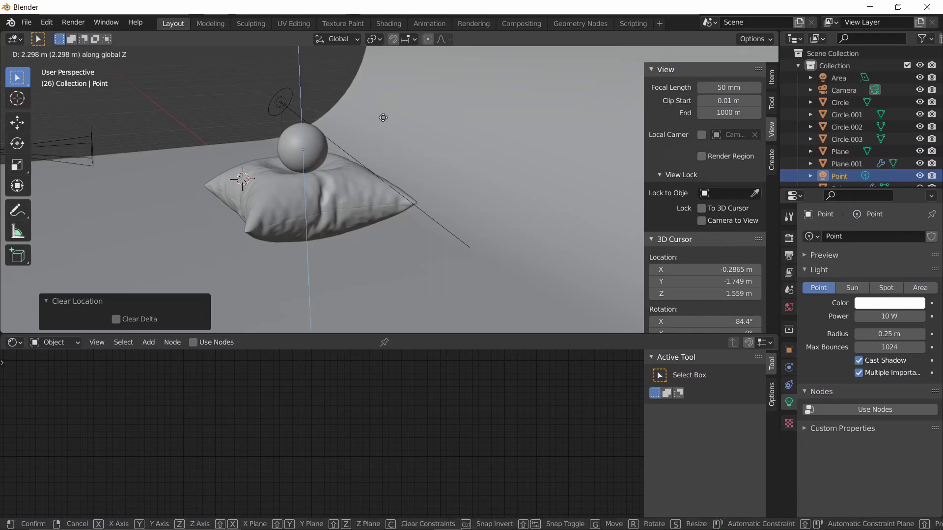
pyautogui.click(384, 122)
pyautogui.press('g')
pyautogui.press('y')
pyautogui.click(452, 134)
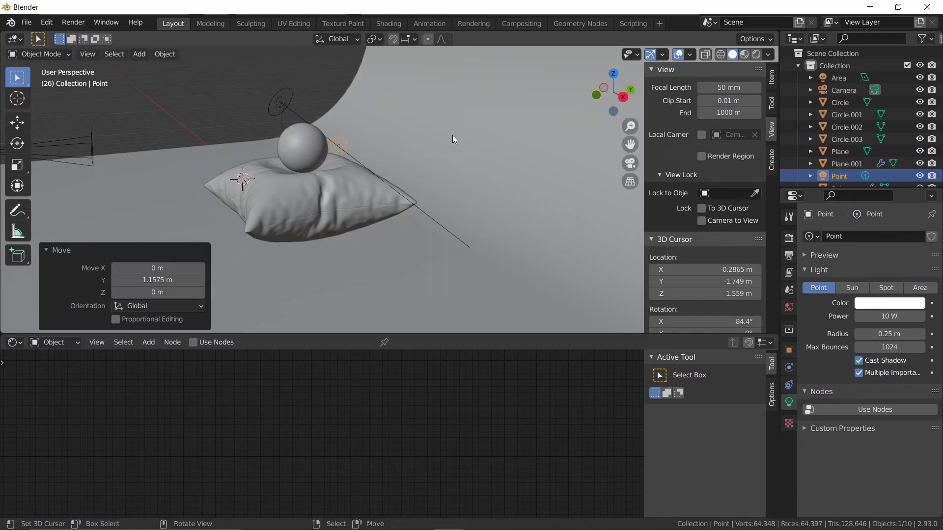
# - Check the point light through the camera in wireframe and increase its radius to 0.95 m
pyautogui.moveTo(452, 134); pyautogui.dragTo(340, 208, button='middle')
pyautogui.press('KP_0')
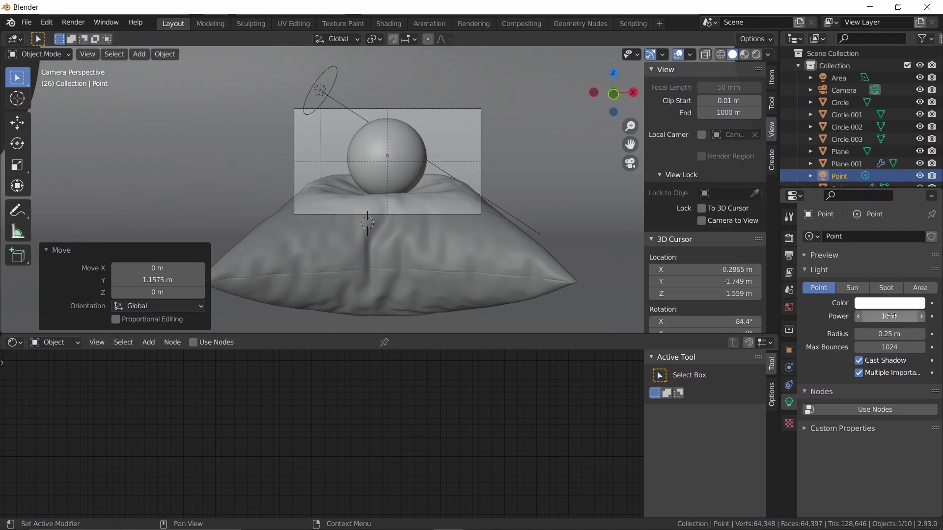
pyautogui.press('z')
pyautogui.click(422, 244)
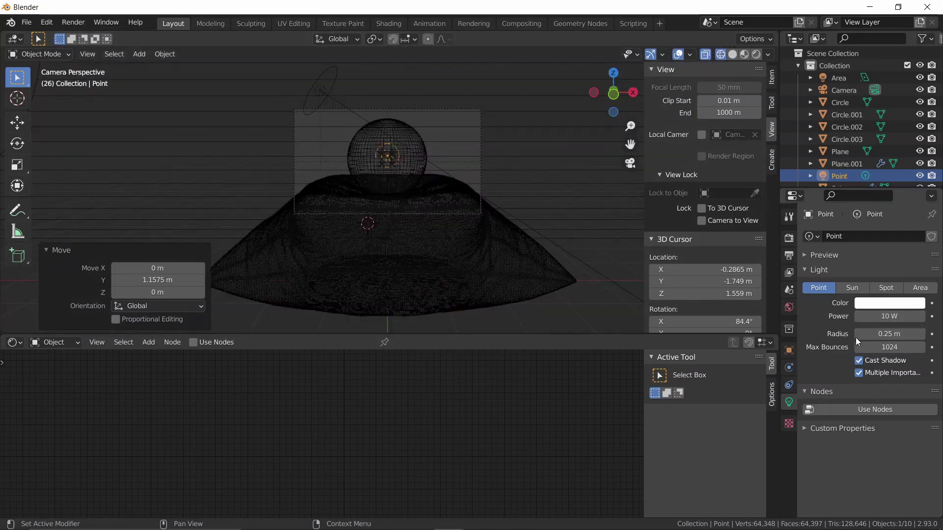
pyautogui.moveTo(888, 334)
pyautogui.mouseDown()
pyautogui.moveTo(918, 334)
pyautogui.moveTo(902, 334)
pyautogui.mouseUp()
pyautogui.scroll(1, 426, 174)
pyautogui.press('z')
pyautogui.click(639, 171)
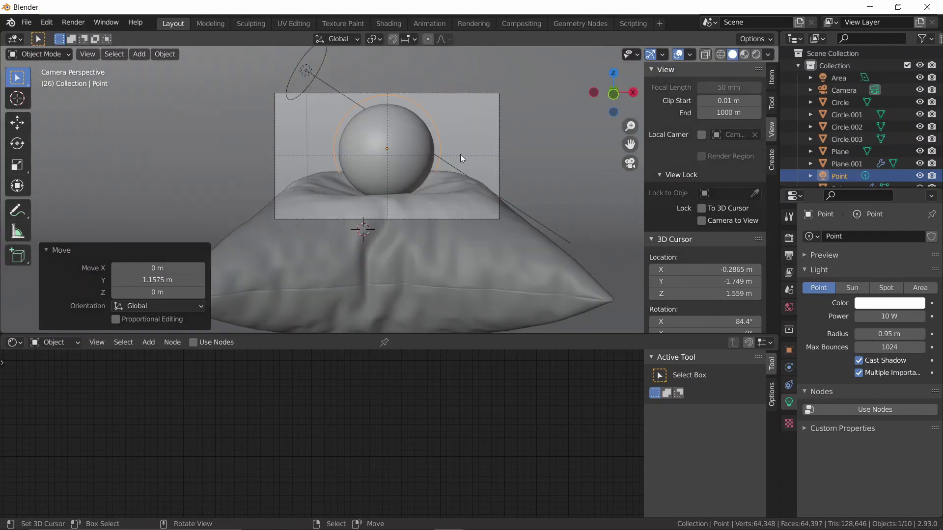
# - Nudge the point light slightly behind the sphere, and render the image from the camera
pyautogui.press('g')
pyautogui.press('z')
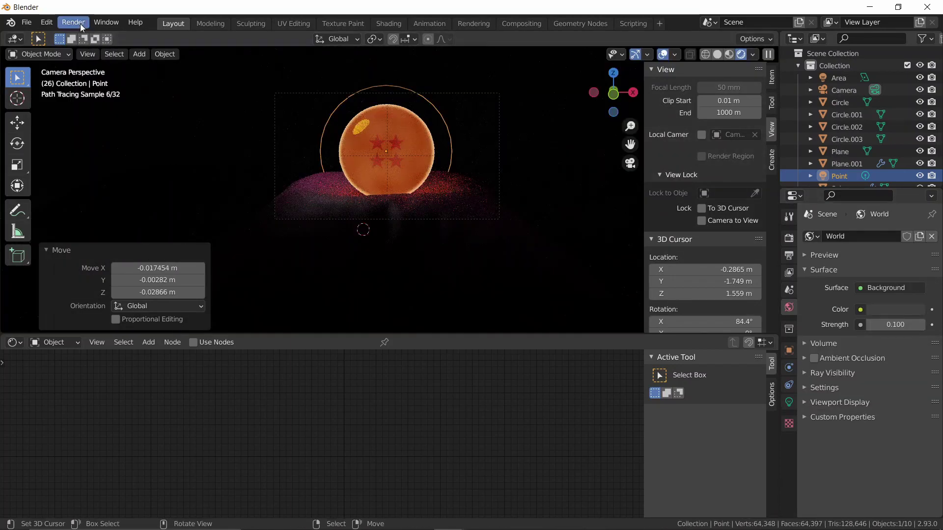
pyautogui.click(80, 24)
pyautogui.click(98, 34)
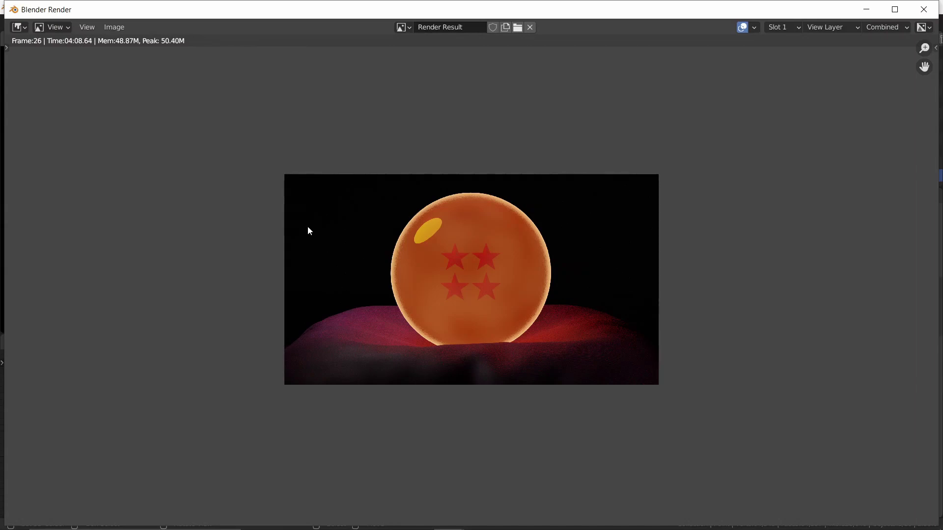
pyautogui.press('Escape')
# - In the compositor, preview the Render Layers output with a Viewer node over a reduced backdrop and spread the three nodes apart
pyautogui.scroll(-1, 302, 137)
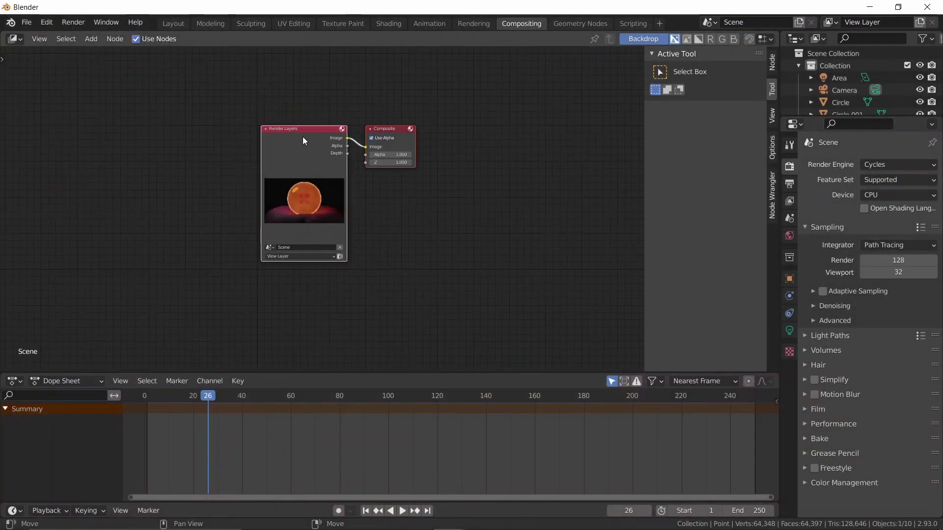
pyautogui.keyDown('ctrl'); pyautogui.keyDown('shift'); pyautogui.click(303, 137); pyautogui.keyUp('shift'); pyautogui.keyUp('ctrl')
pyautogui.press('v')
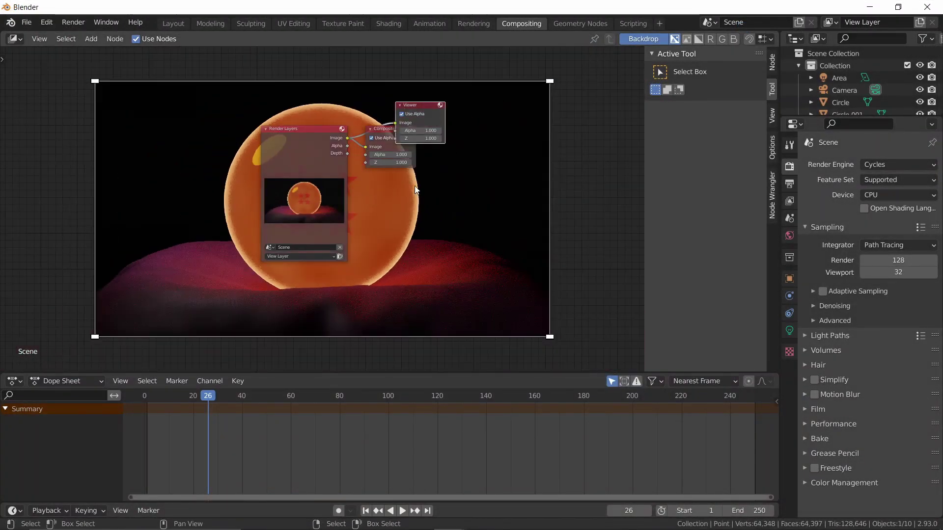
pyautogui.press('v')
pyautogui.click(420, 114)
pyautogui.click(412, 112)
pyautogui.press('g')
pyautogui.click(546, 44)
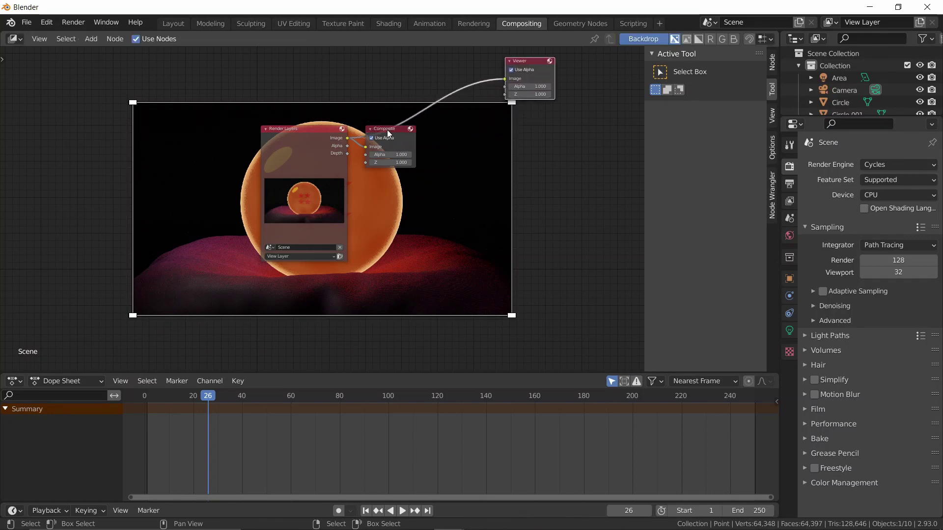
pyautogui.moveTo(391, 136); pyautogui.dragTo(584, 168)
pyautogui.moveTo(298, 131); pyautogui.dragTo(166, 115)
# - Add a Color Balance node to the compositing tree
pyautogui.hotkey('shift', 'a')
pyautogui.write('colo')
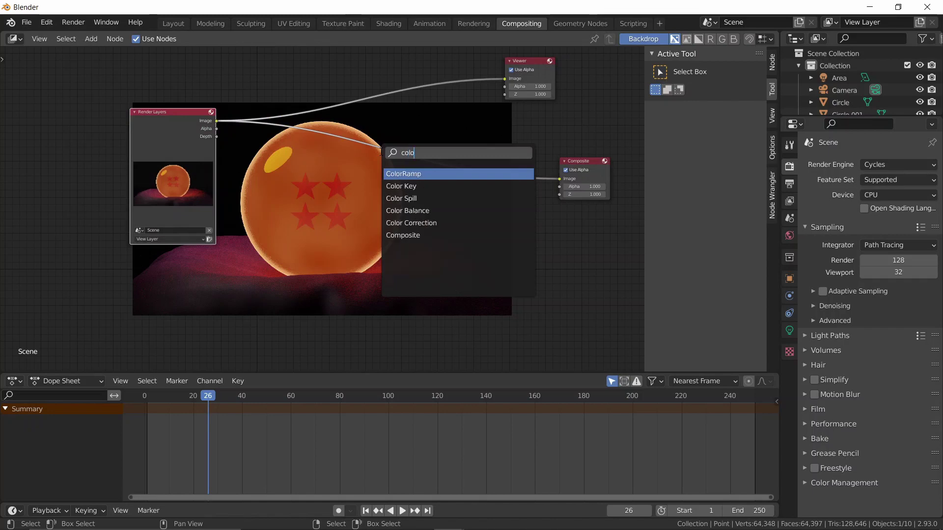
pyautogui.press('Down')
pyautogui.press('Down')
pyautogui.press('Down')
pyautogui.press('Return')
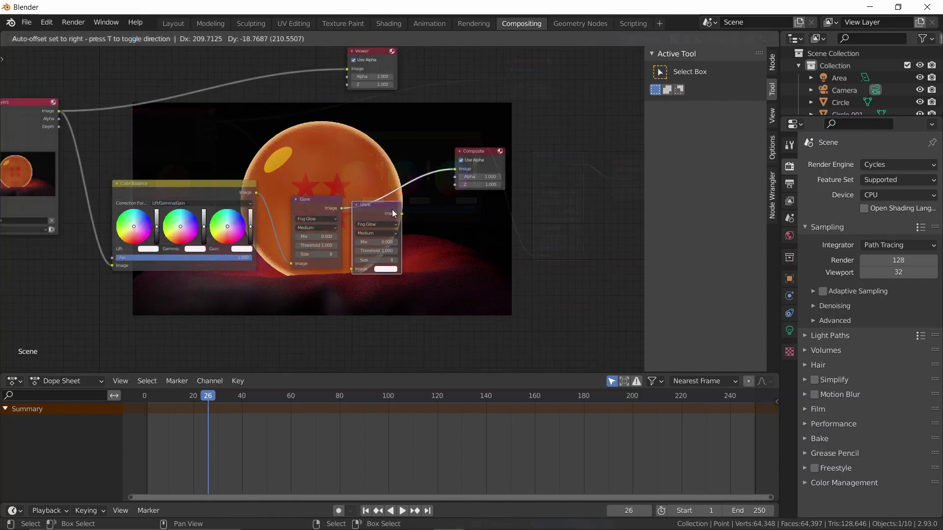
# - Insert a second Fog Glow Glare node, followed by a Lens Distortion node with Dispersion set to 0.15 before the Composite output
pyautogui.click(394, 208)
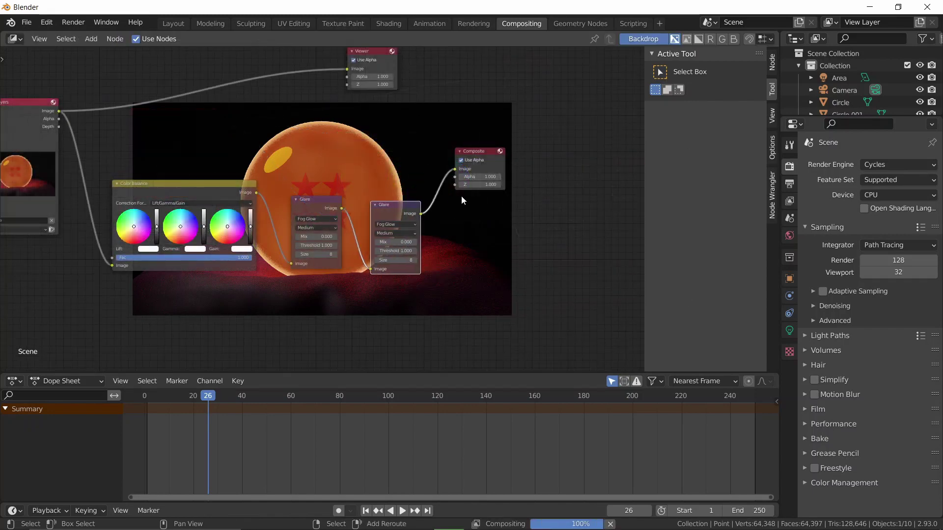
pyautogui.hotkey('shift', 'a')
pyautogui.write('lens')
pyautogui.press('Return')
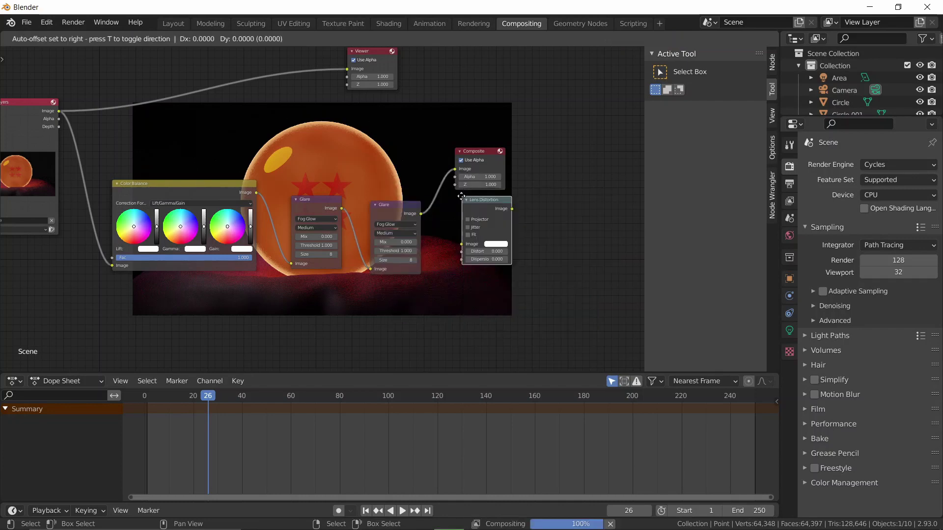
pyautogui.click(451, 203)
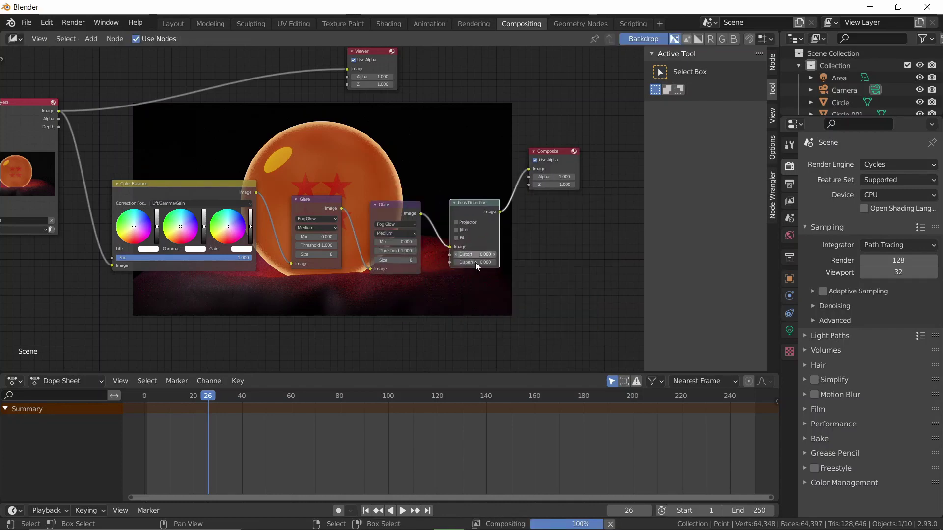
pyautogui.click(477, 262)
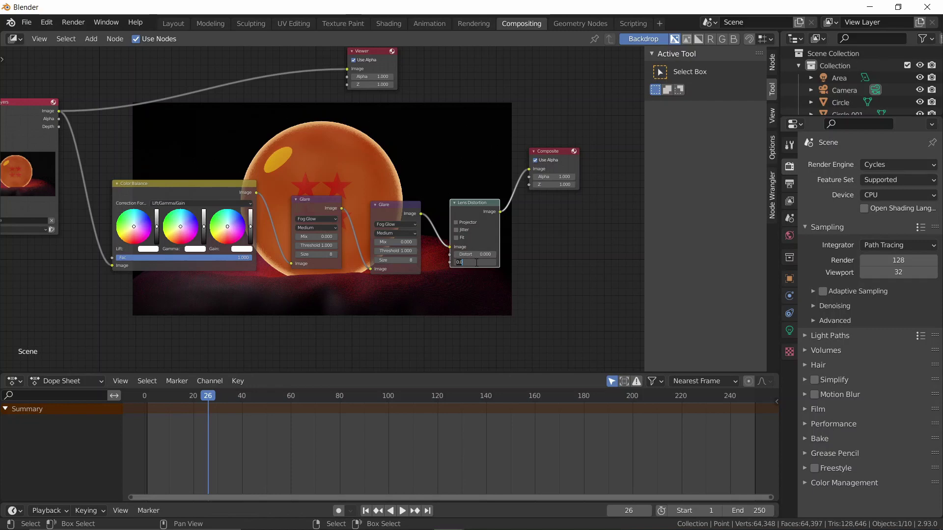
pyautogui.write('0.15')
pyautogui.press('Return')
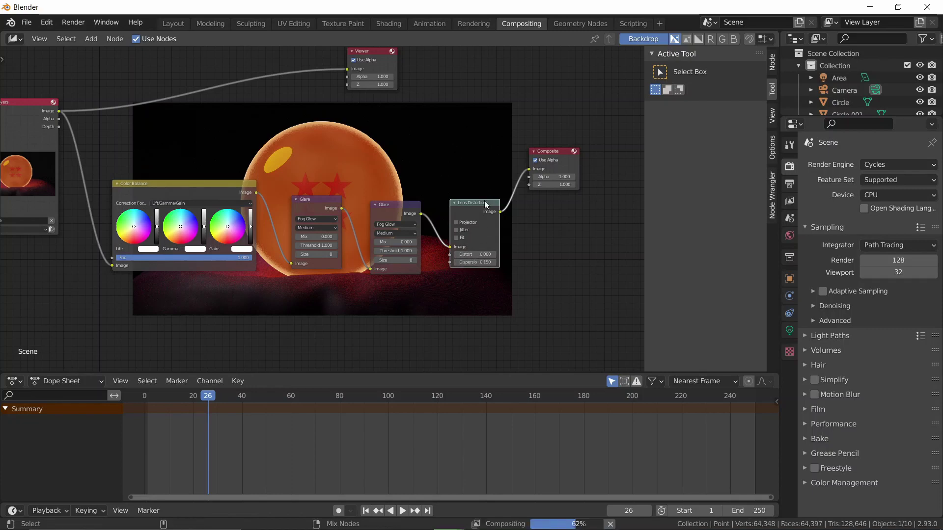
# - Set the relative X and Y size of the ellipse mask's Blur node to 65%
pyautogui.moveTo(403, 205); pyautogui.dragTo(177, 266, button='middle')
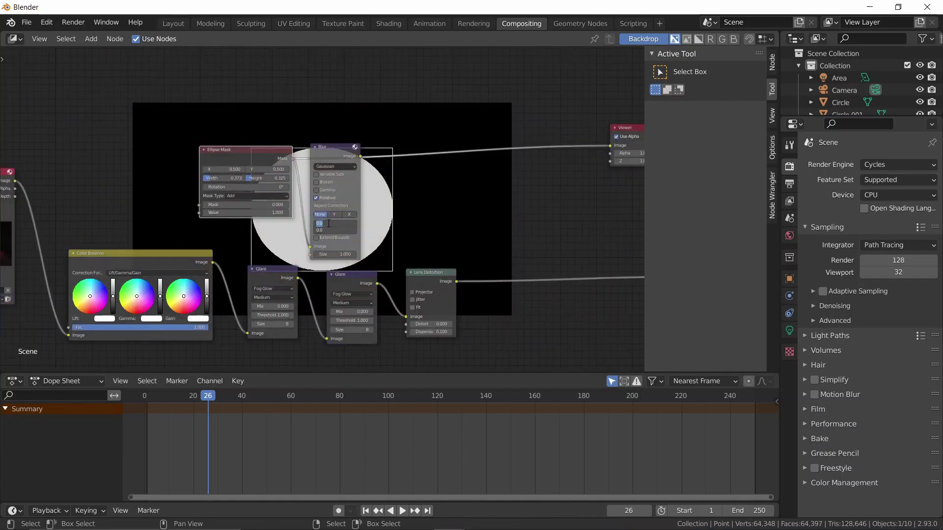
pyautogui.write('65')
pyautogui.press('Return')
# - Add a Mix node set to Multiply after Lens Distortion and connect the blurred ellipse mask to its image input
pyautogui.hotkey('shift', 'a')
pyautogui.click(541, 167)
pyautogui.write('mix')
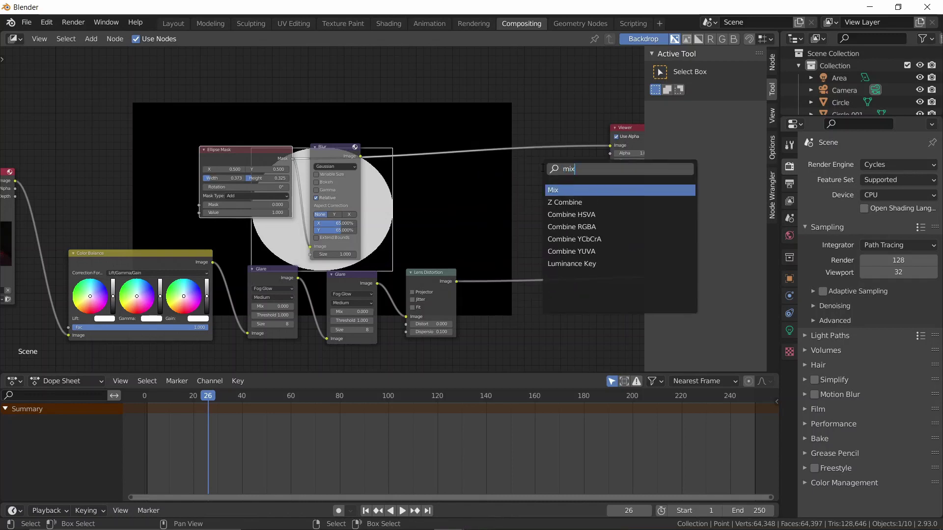
pyautogui.press('Return')
pyautogui.click(508, 257)
pyautogui.moveTo(543, 230); pyautogui.dragTo(538, 187)
pyautogui.moveTo(362, 158); pyautogui.dragTo(510, 236)
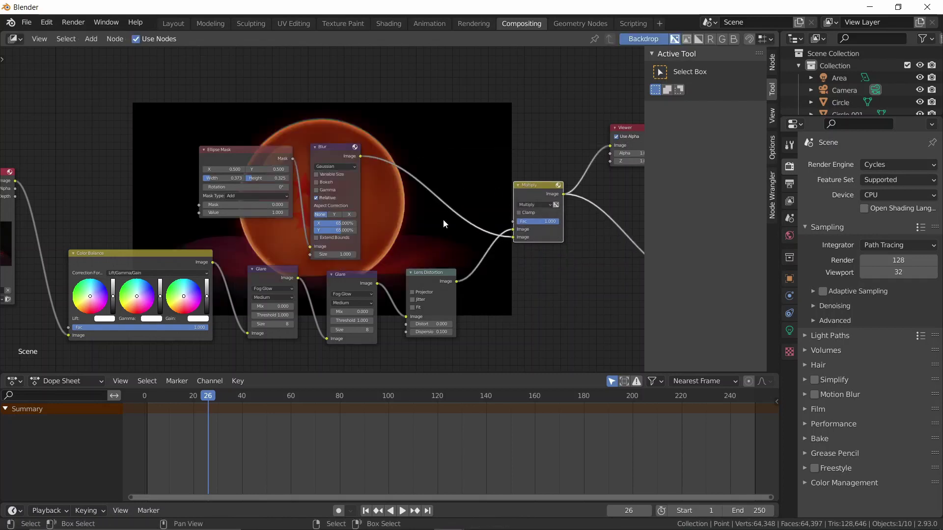
# - Set the Lens Distortion node's Dispersion to 0.1
pyautogui.moveTo(443, 219); pyautogui.dragTo(365, 150, button='middle')
pyautogui.scroll(2, 351, 265)
pyautogui.click(353, 295)
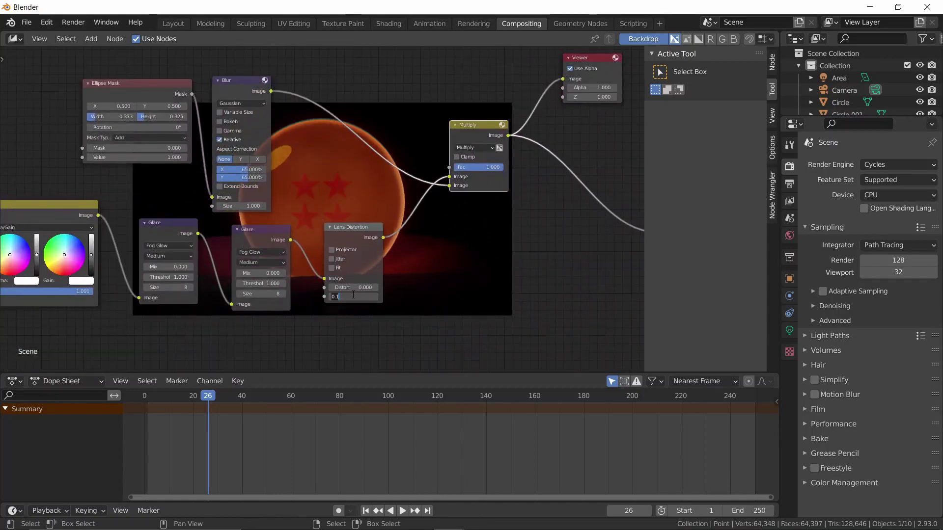
pyautogui.write('.1')
pyautogui.press('Return')
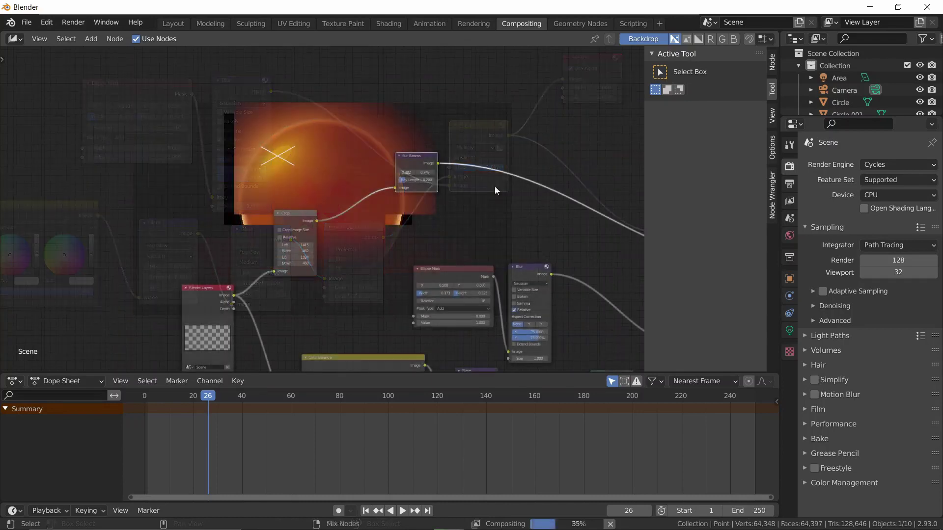
# - Duplicate the Multiply node, insert the copy before the Composite node and set its blend mode to Screen
pyautogui.moveTo(496, 189); pyautogui.dragTo(334, 149, button='middle')
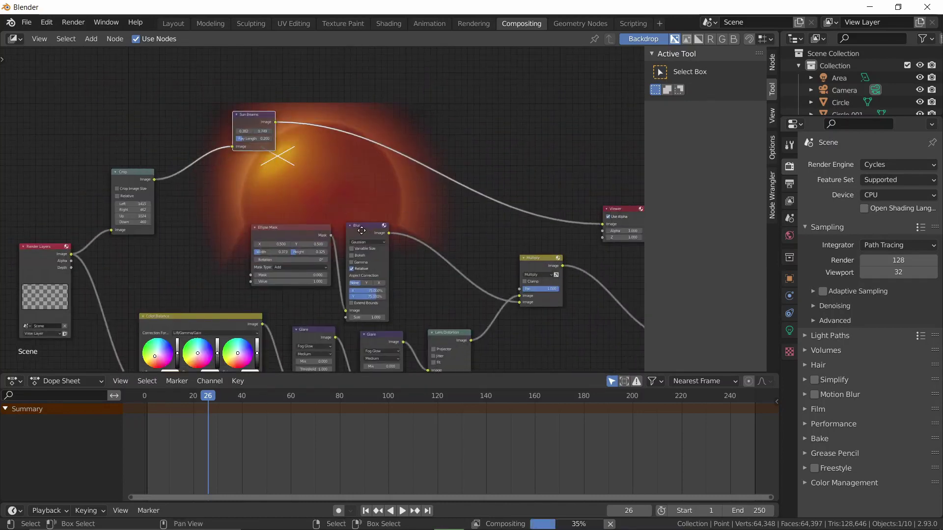
pyautogui.moveTo(369, 232); pyautogui.dragTo(330, 222, button='middle')
pyautogui.click(302, 217)
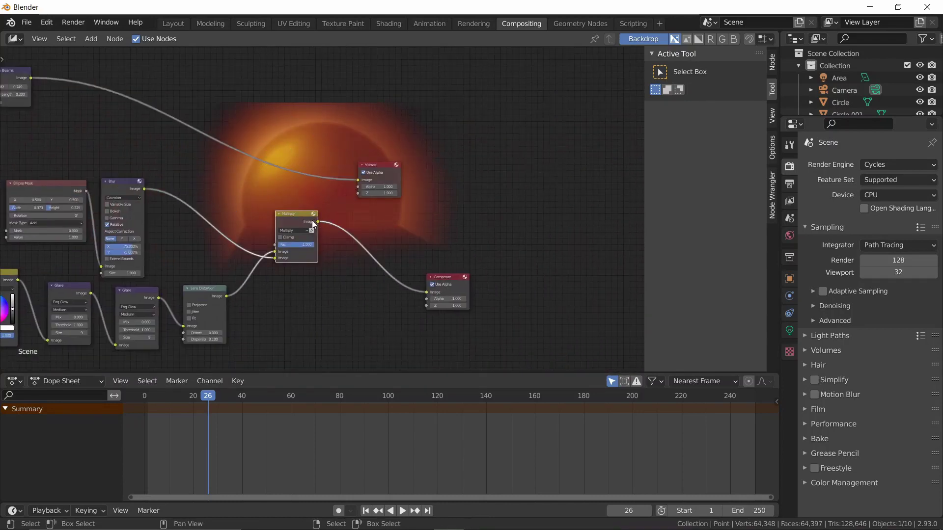
pyautogui.hotkey('shift', 'd')
pyautogui.click(358, 223)
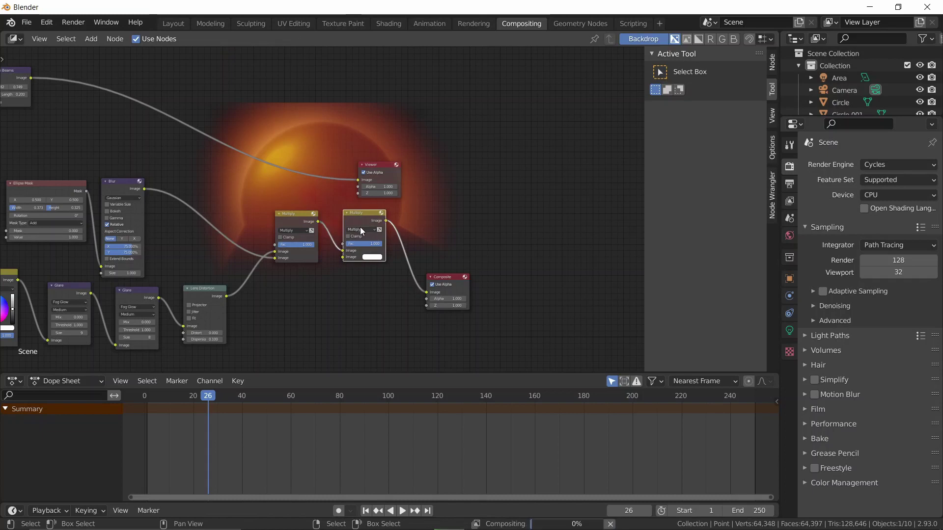
pyautogui.click(360, 227)
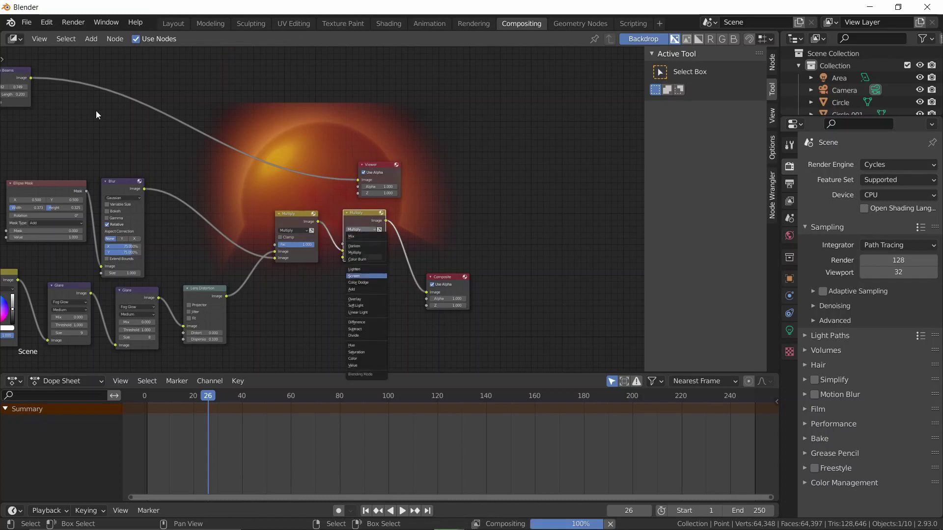
pyautogui.press('Return')
# - Connect the Sun Beams output to the Screen node's second image input, view the result and set the Screen node's Fac to 0.2
pyautogui.moveTo(33, 81); pyautogui.dragTo(343, 257)
pyautogui.keyDown('ctrl'); pyautogui.keyDown('shift'); pyautogui.click(368, 214); pyautogui.keyUp('shift'); pyautogui.keyUp('ctrl')
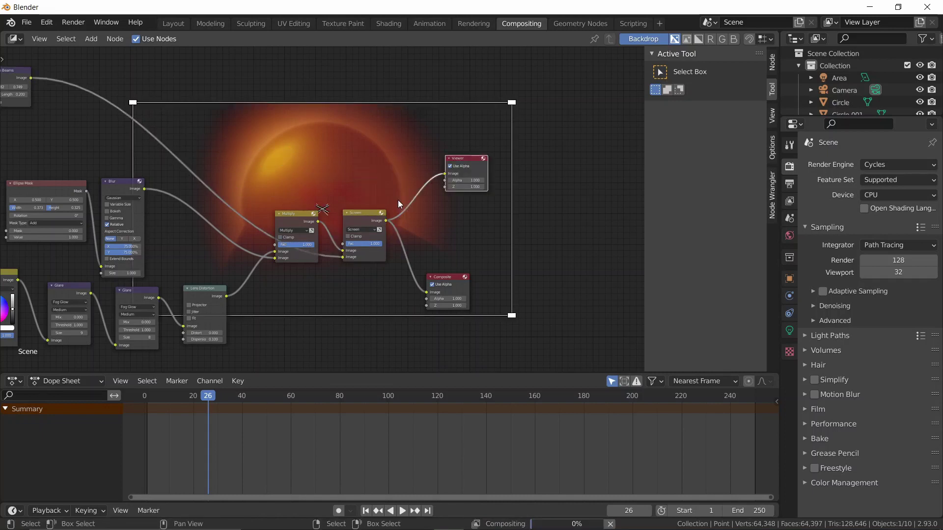
pyautogui.click(364, 244)
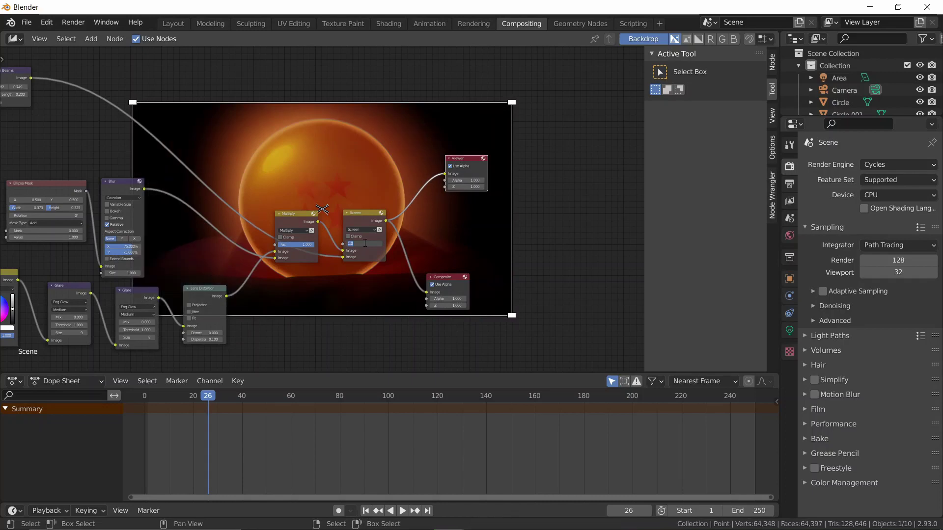
pyautogui.write('0.2')
pyautogui.press('Return')
pyautogui.moveTo(424, 228); pyautogui.dragTo(350, 293, button='middle')
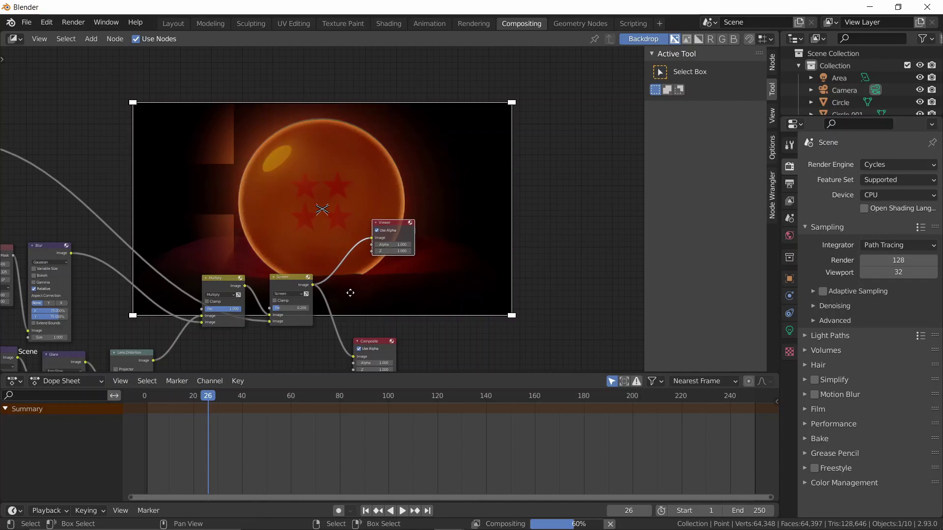
pyautogui.moveTo(350, 293); pyautogui.dragTo(354, 243, button='middle')
pyautogui.scroll(2, 349, 276)
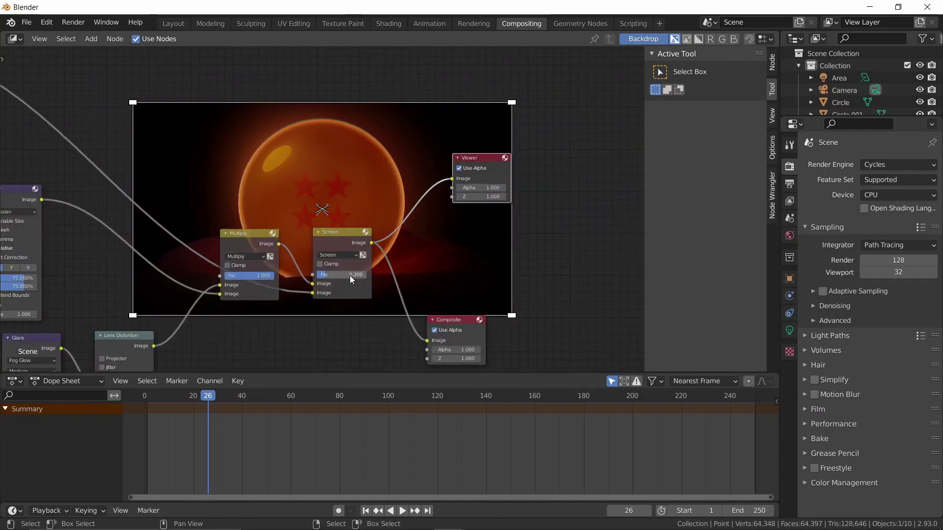